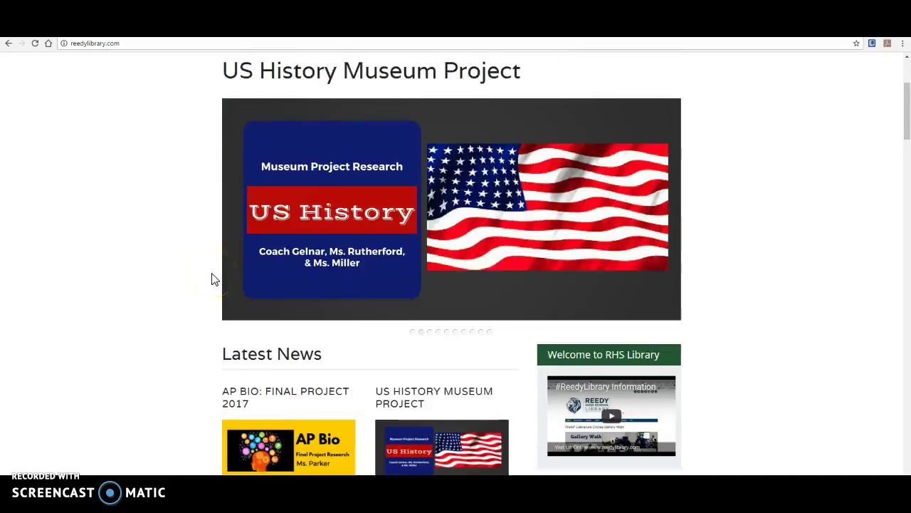
Open the AP Bio: Final Project 2017 post from the library's latest news and go to its MackinVIA group
scroll(211, 279, "down", 3)
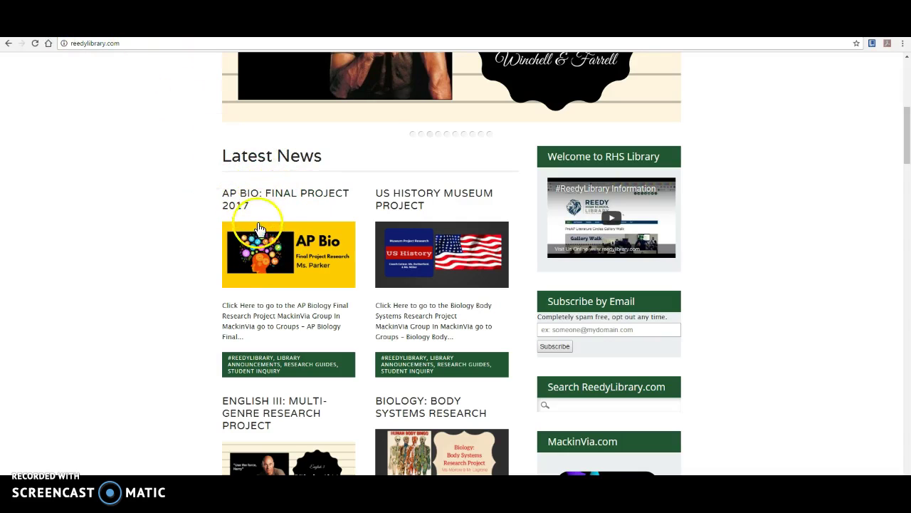
left_click(260, 227)
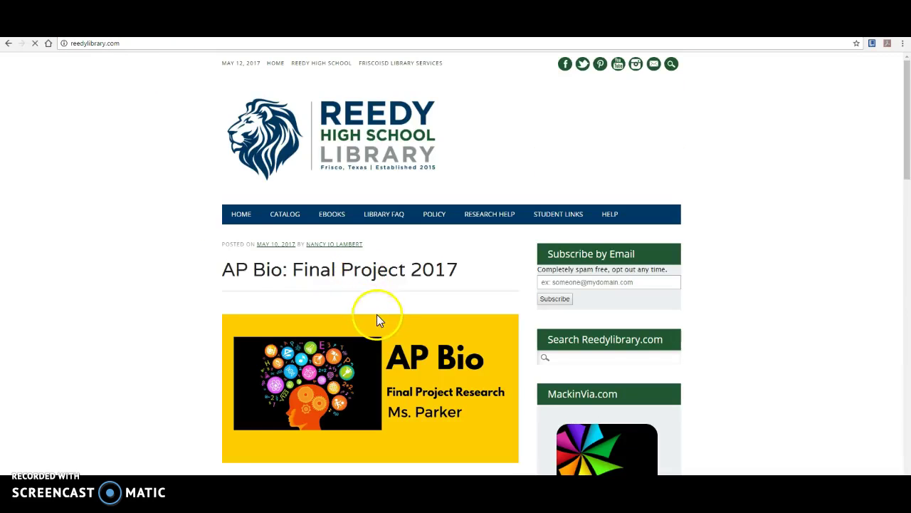
scroll(377, 317, "down", 4)
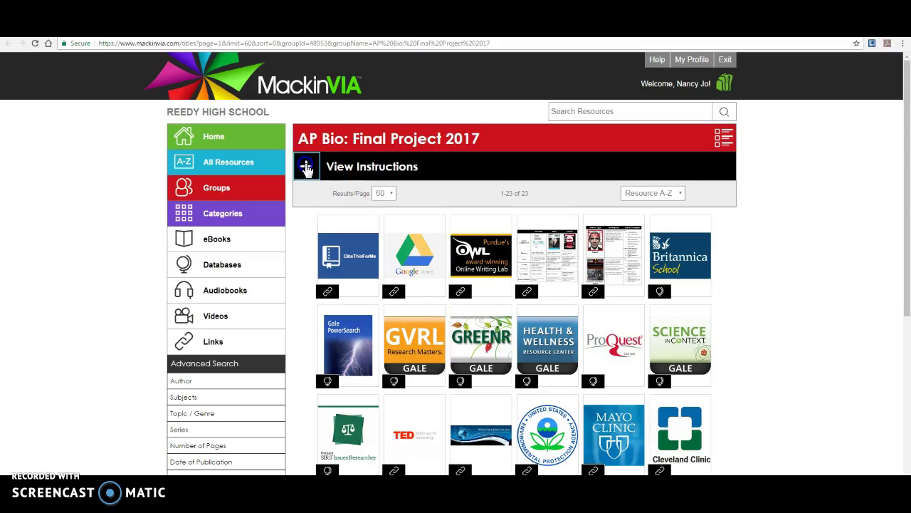
Expand the project instructions and view the linked A-Z list of other bioethics topics
left_click(306, 166)
scroll(318, 245, "down", 1)
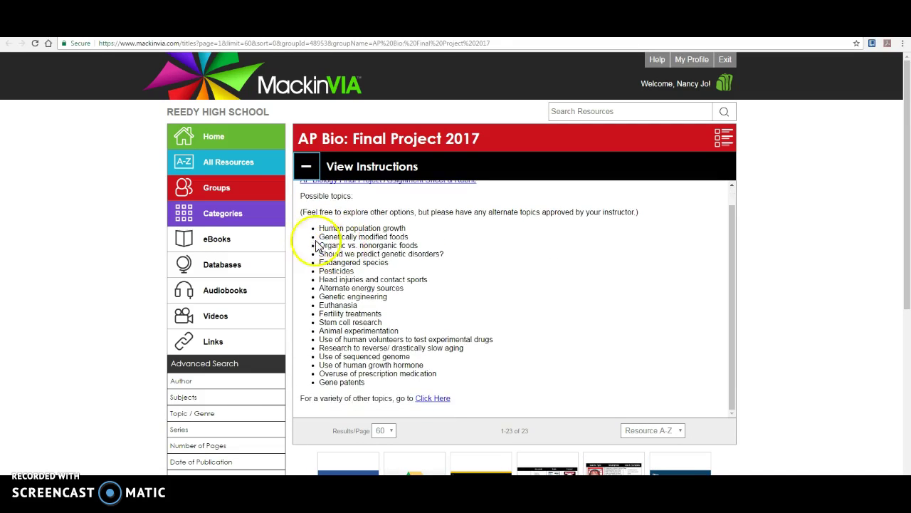
left_click(432, 399)
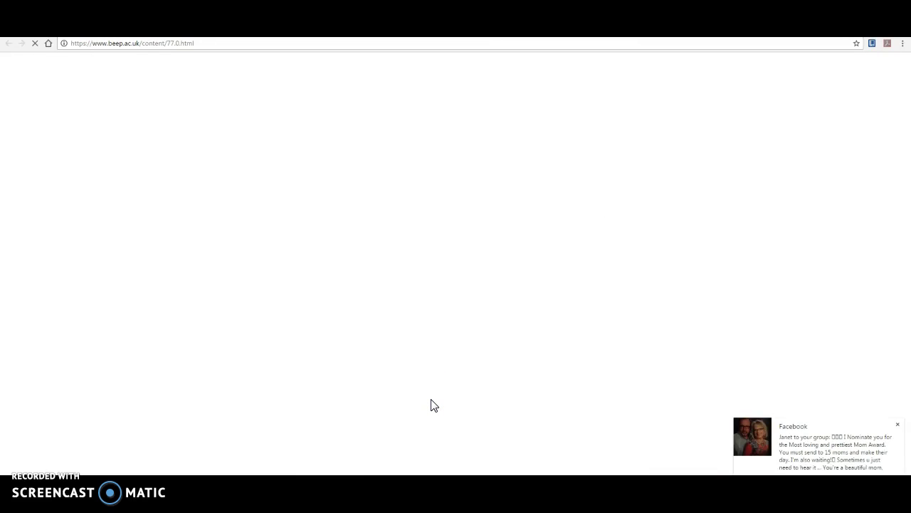
left_click(897, 425)
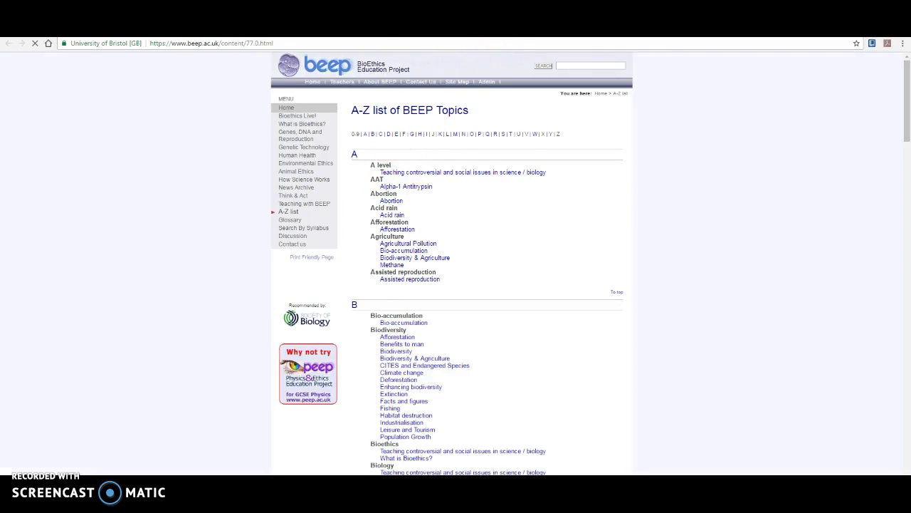
key("ctrl+w")
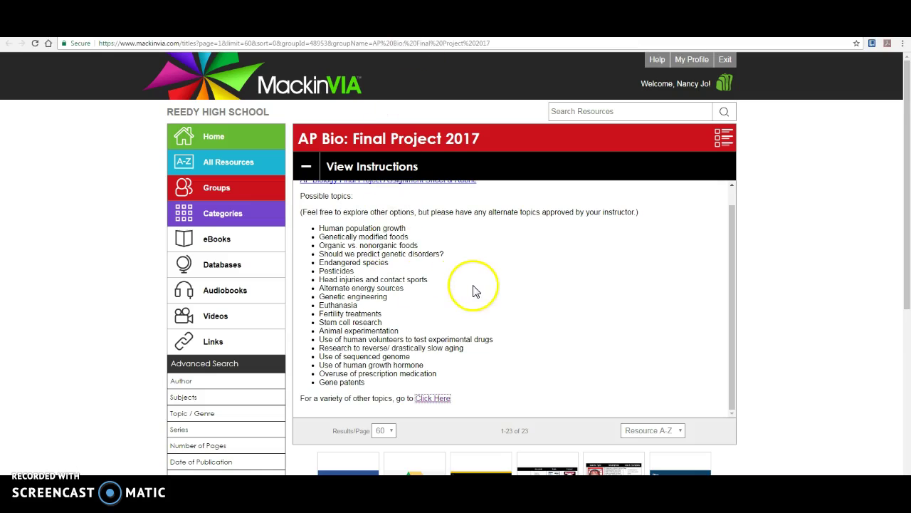
Try to open the AP Biology Final Project Assignment Sheet & Rubric and return to the project group
scroll(473, 284, "down", 1)
scroll(473, 284, "up", 1)
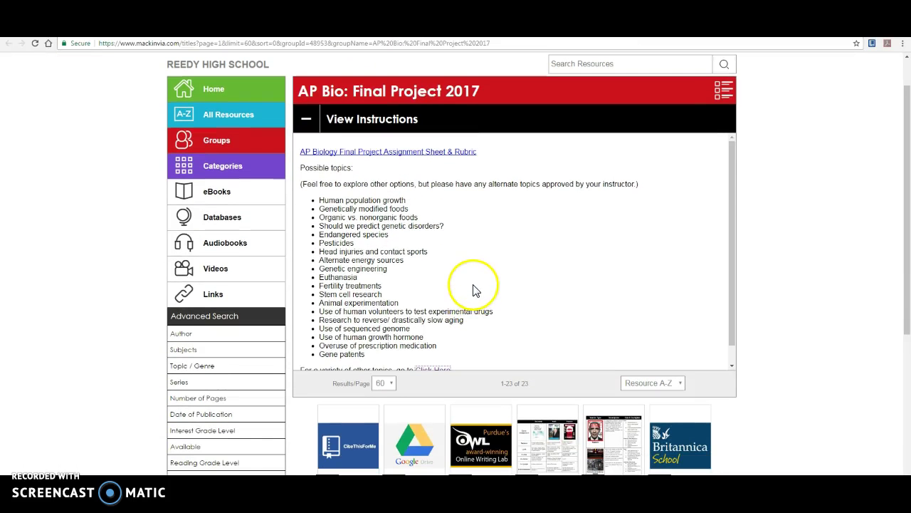
left_click(386, 152)
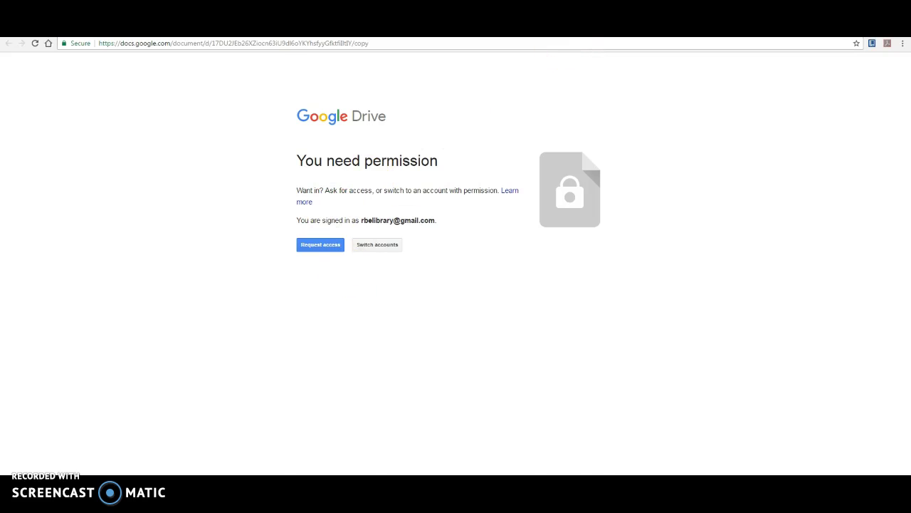
key("alt+Left")
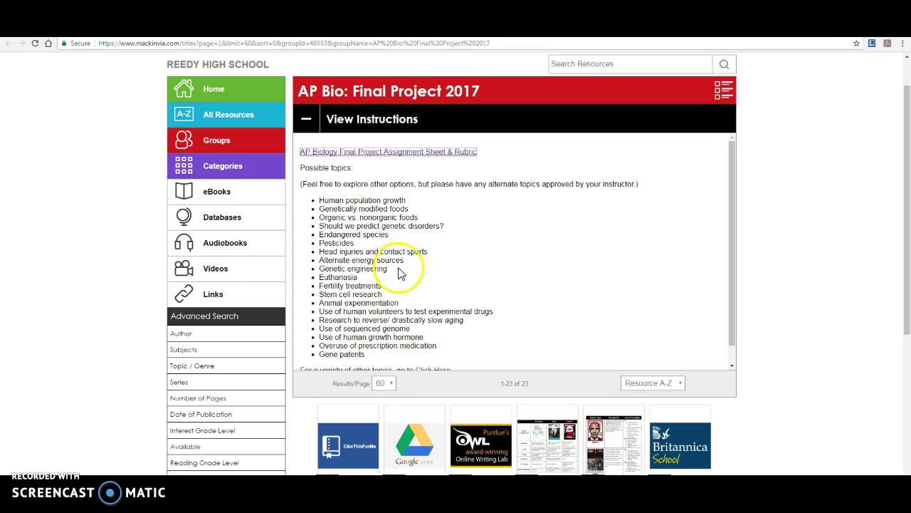
Collapse the project instructions and look through the group's databases and website links
left_click(308, 123)
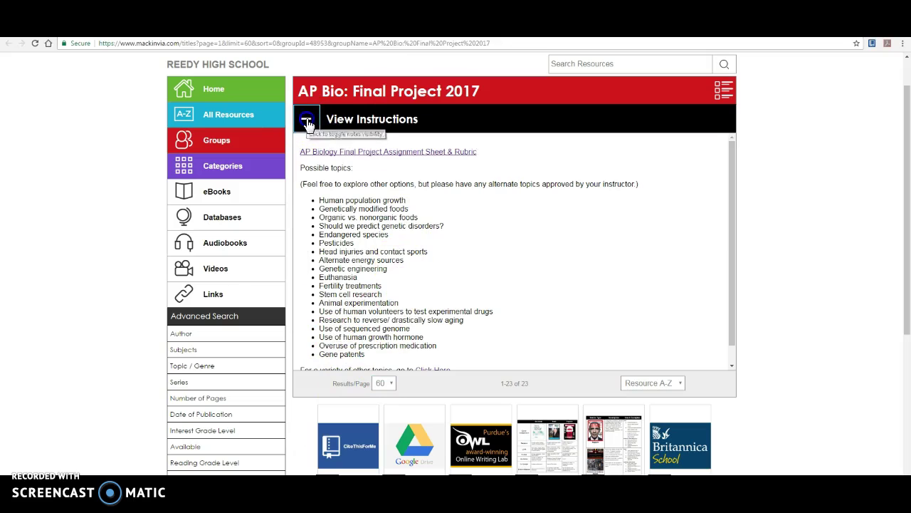
scroll(393, 240, "down", 1)
scroll(393, 240, "up", 1)
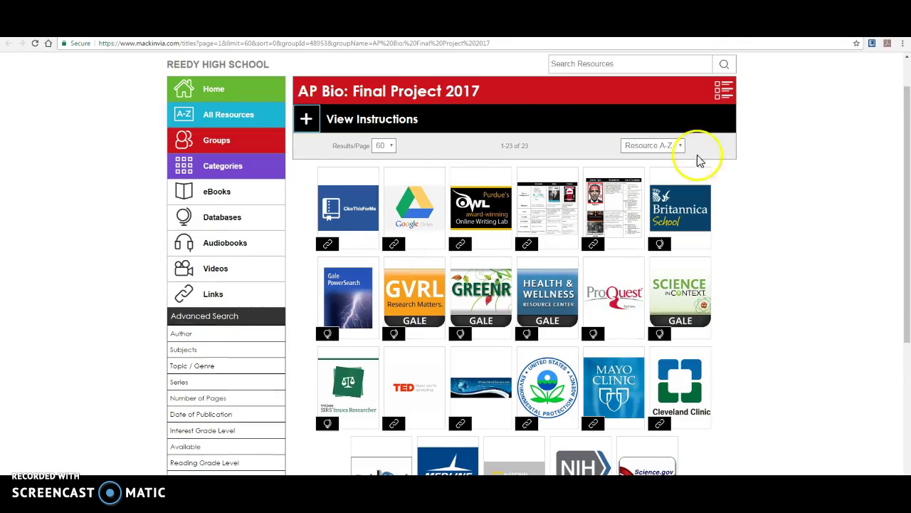
scroll(774, 287, "down", 1)
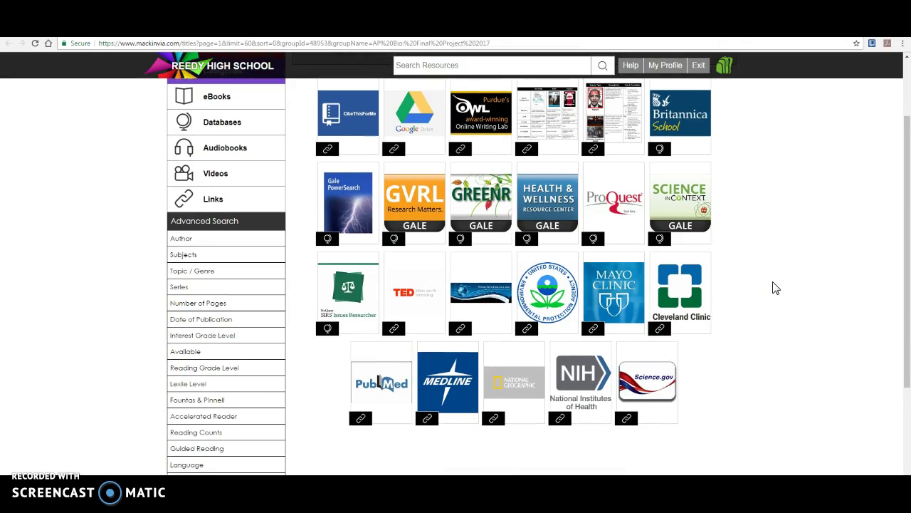
left_click(775, 273)
scroll(777, 278, "up", 1)
scroll(777, 278, "down", 1)
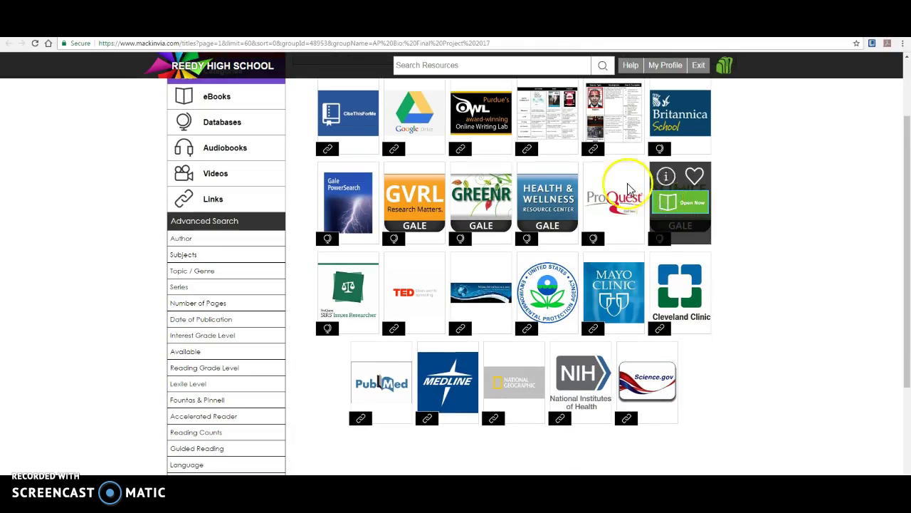
Examine the group's Google Drive, Purdue Online Writing Lab and research database resources
mouse_move(413, 132)
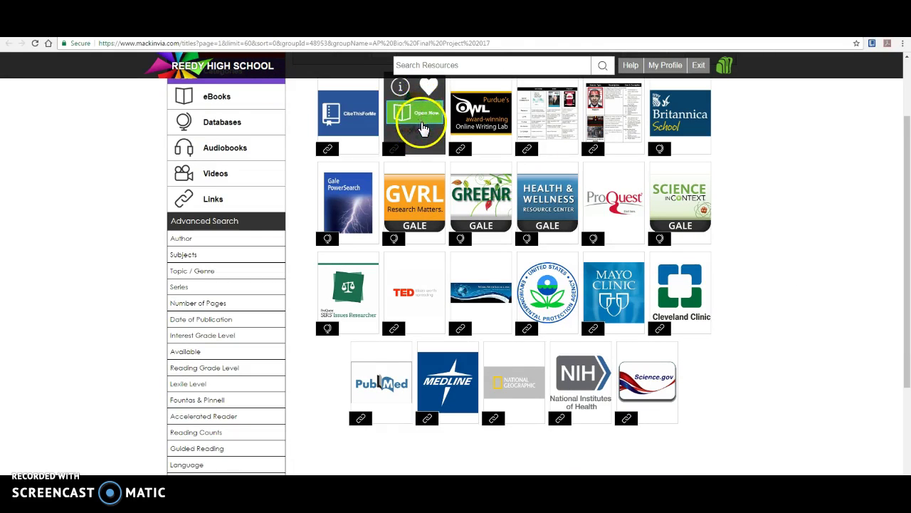
mouse_move(488, 124)
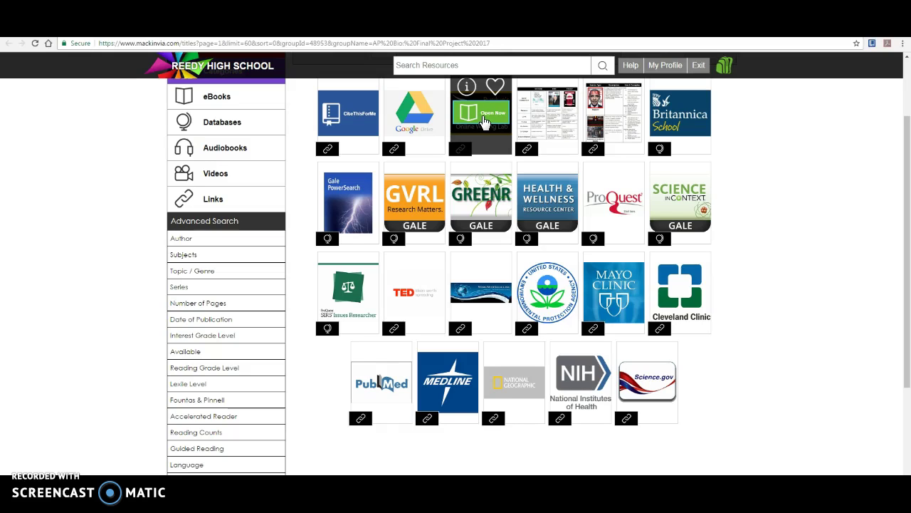
left_click(484, 118)
left_click(670, 156)
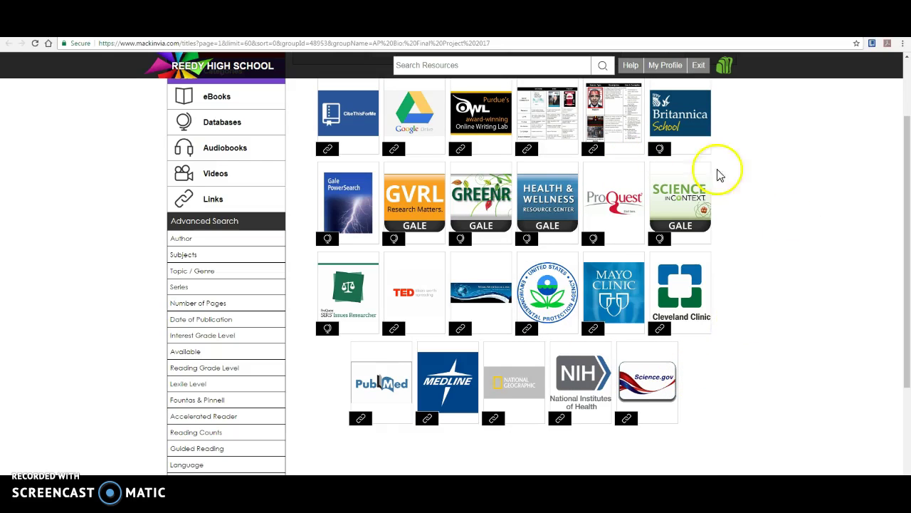
mouse_move(612, 131)
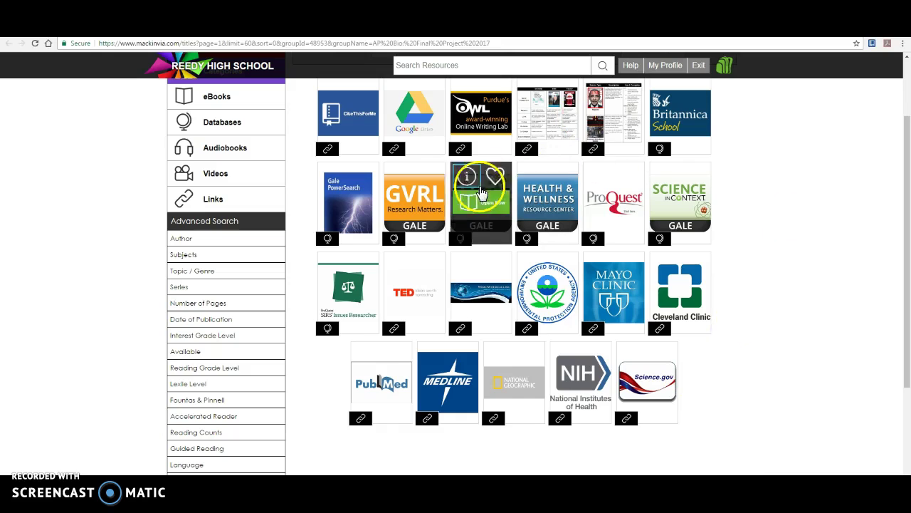
mouse_move(700, 269)
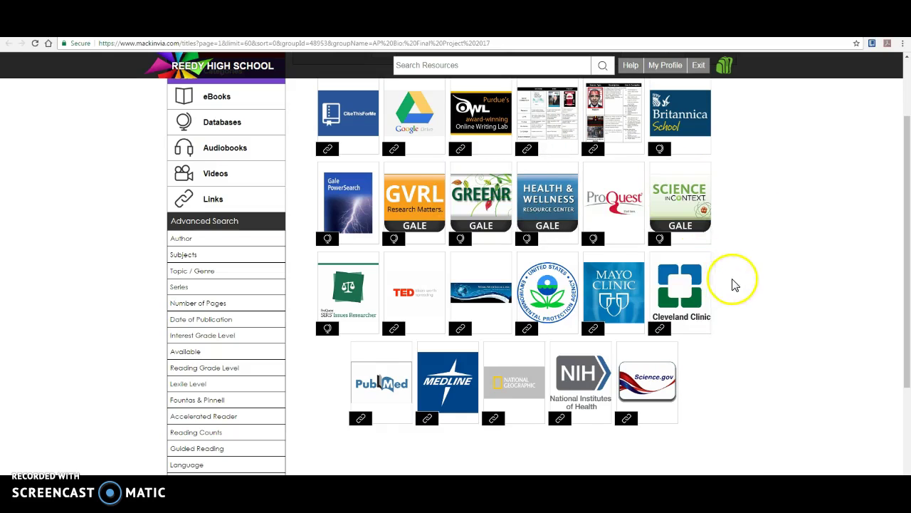
Open the Sources Information document and review each source type's description, uses and matching databases
scroll(745, 278, "up", 2)
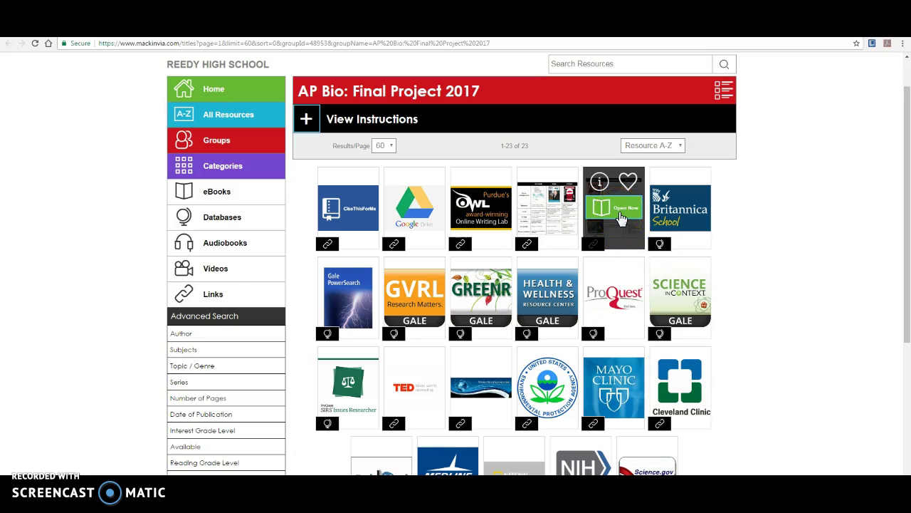
left_click(621, 212)
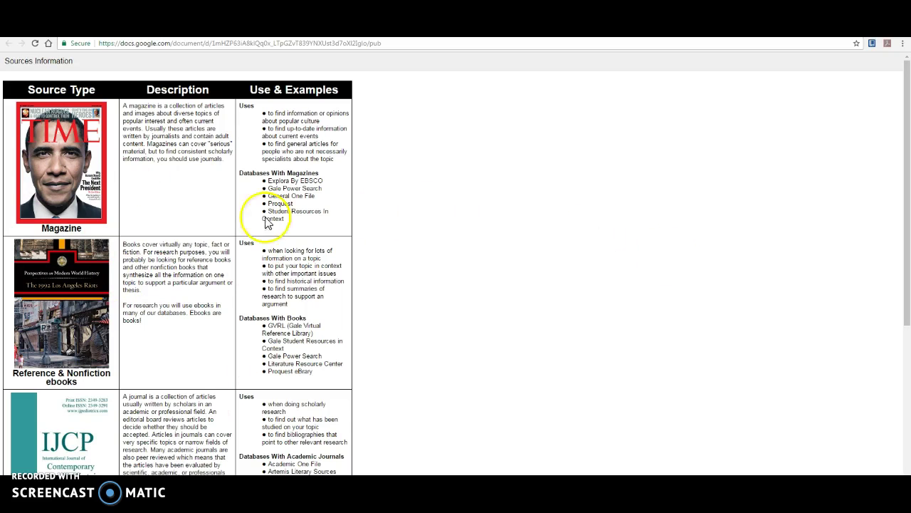
scroll(52, 262, "down", 3)
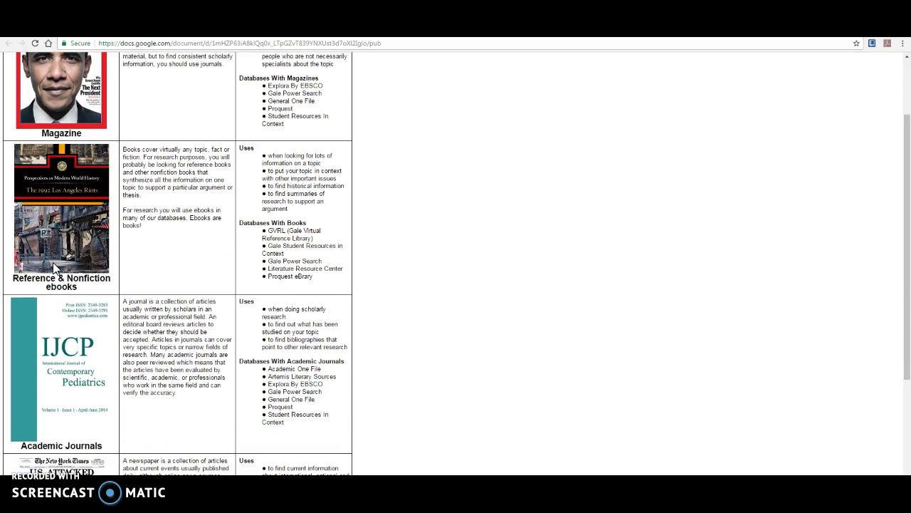
scroll(53, 262, "down", 4)
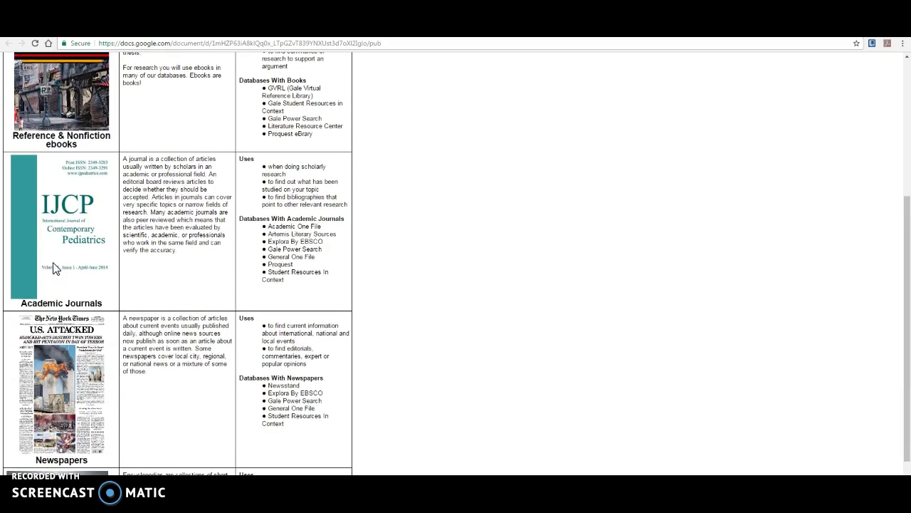
scroll(57, 260, "up", 5)
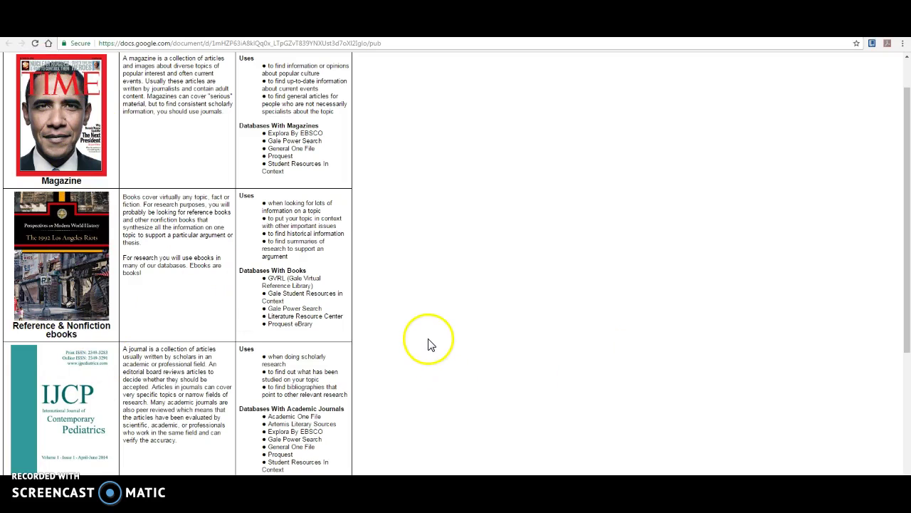
scroll(638, 290, "down", 2)
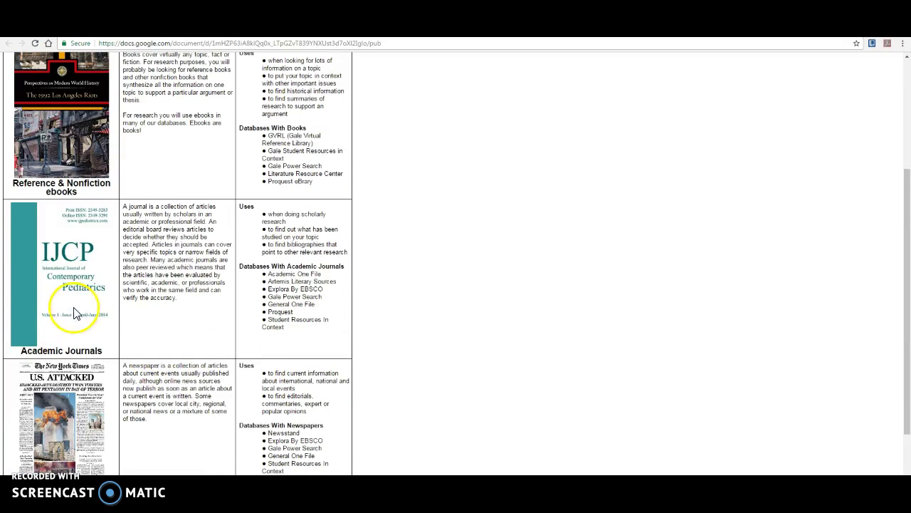
scroll(127, 366, "down", 2)
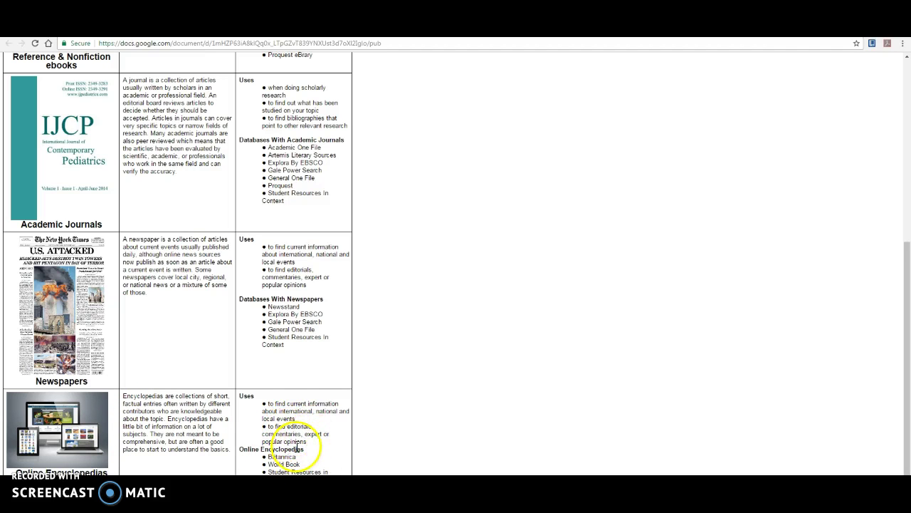
scroll(296, 445, "up", 5)
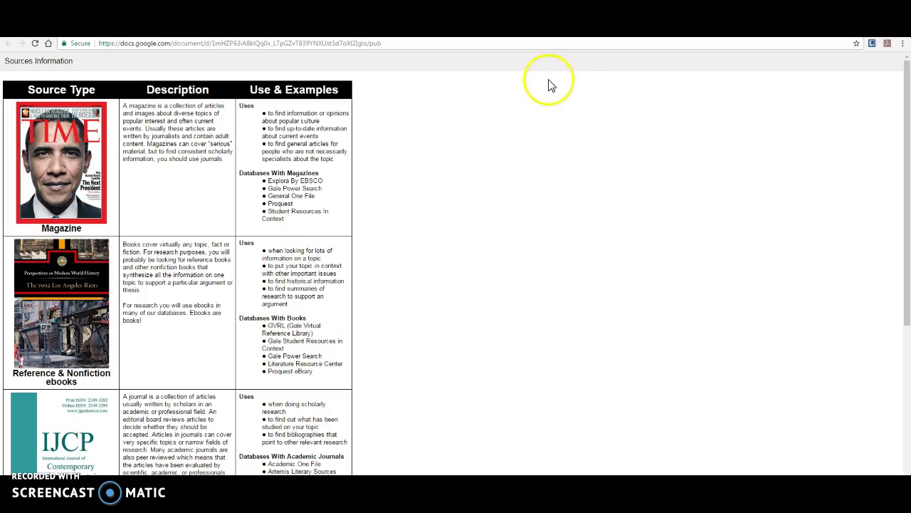
Switch to Britannica School and search it for Euthanasia, taken from the project's possible topics, and review the article results
key("ctrl+Tab")
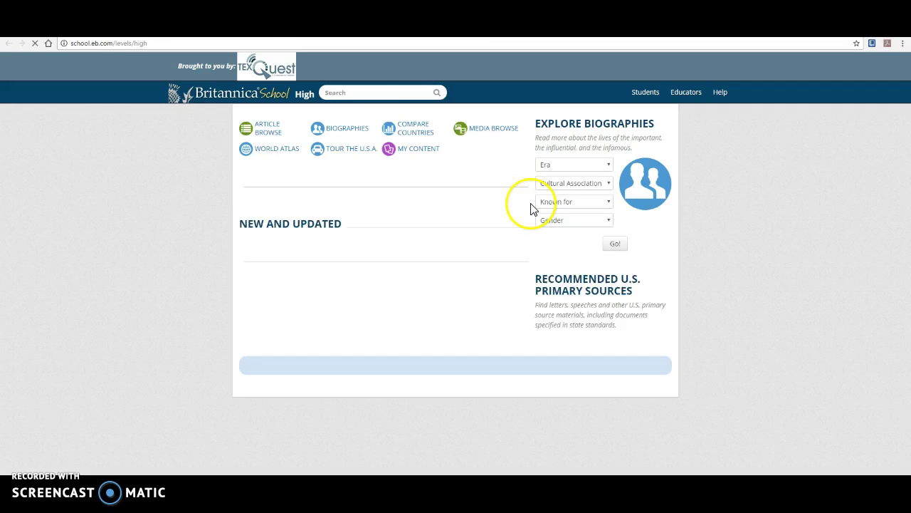
left_click(398, 93)
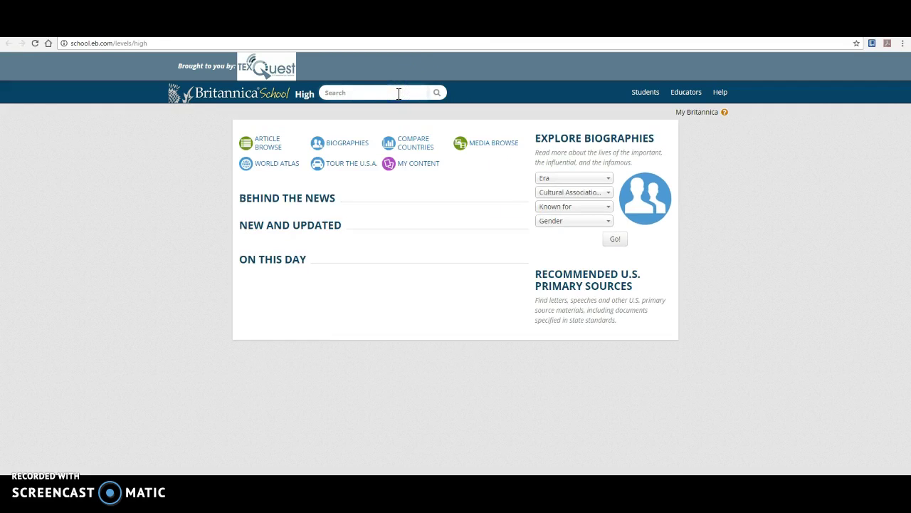
left_click(481, 110)
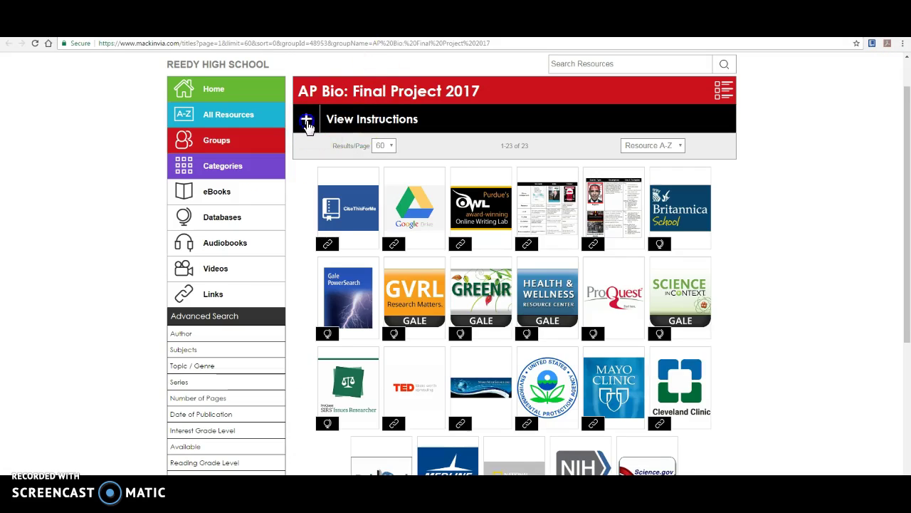
left_click(306, 119)
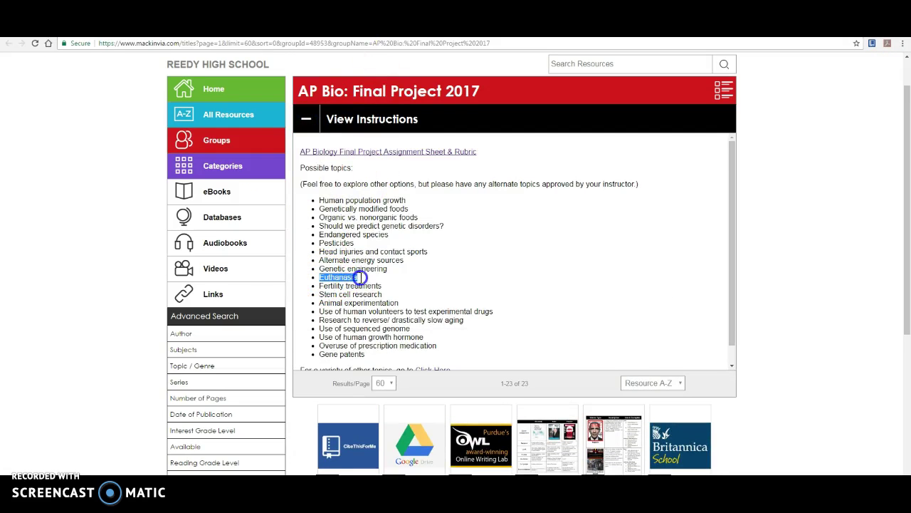
left_click(306, 119)
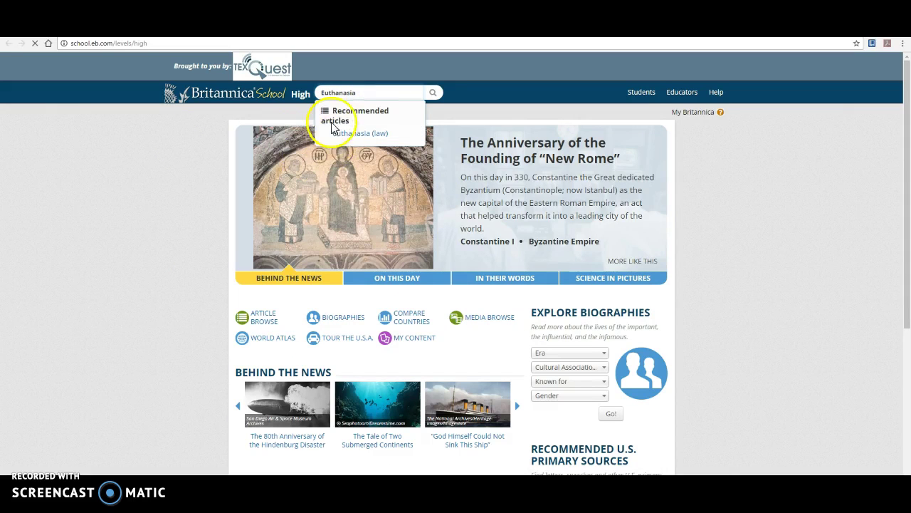
key("Return")
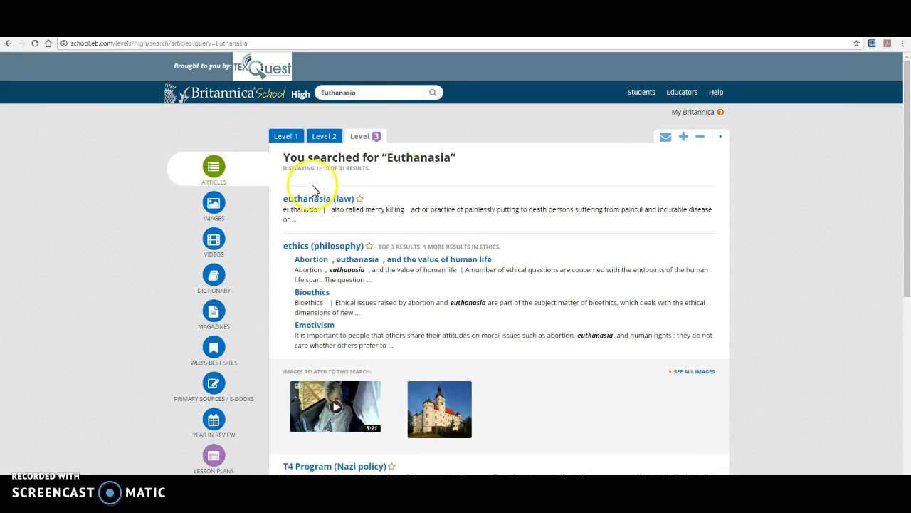
scroll(317, 313, "down", 1)
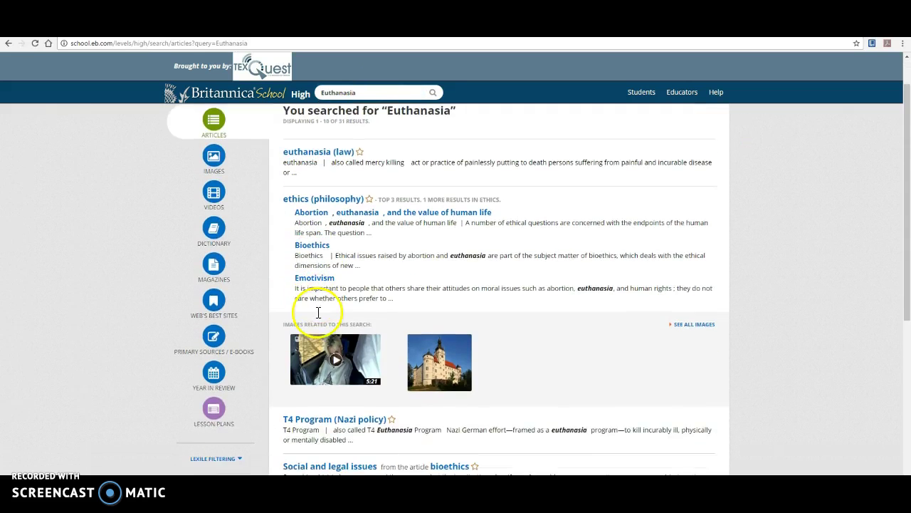
scroll(317, 312, "down", 1)
scroll(320, 189, "up", 1)
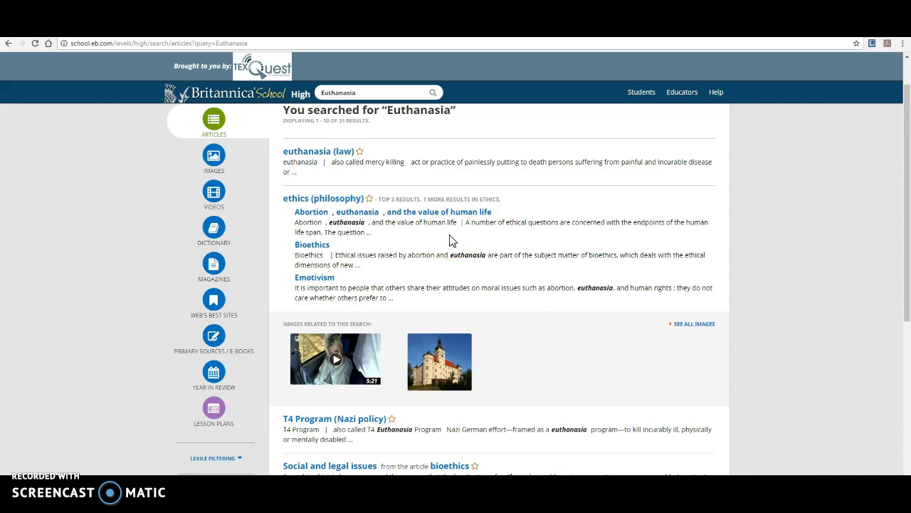
Look through the Euthanasia article results and open the euthanasia (law) article
scroll(492, 328, "down", 3)
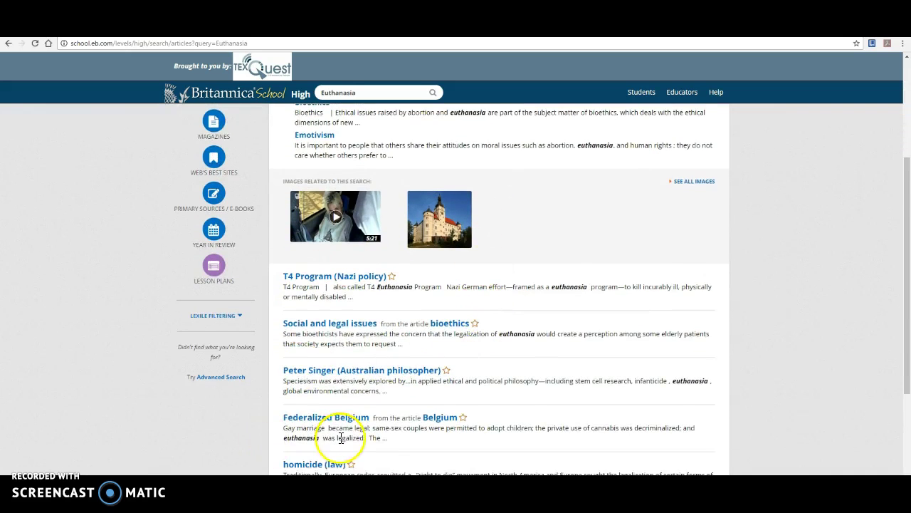
scroll(342, 438, "down", 2)
scroll(342, 441, "up", 6)
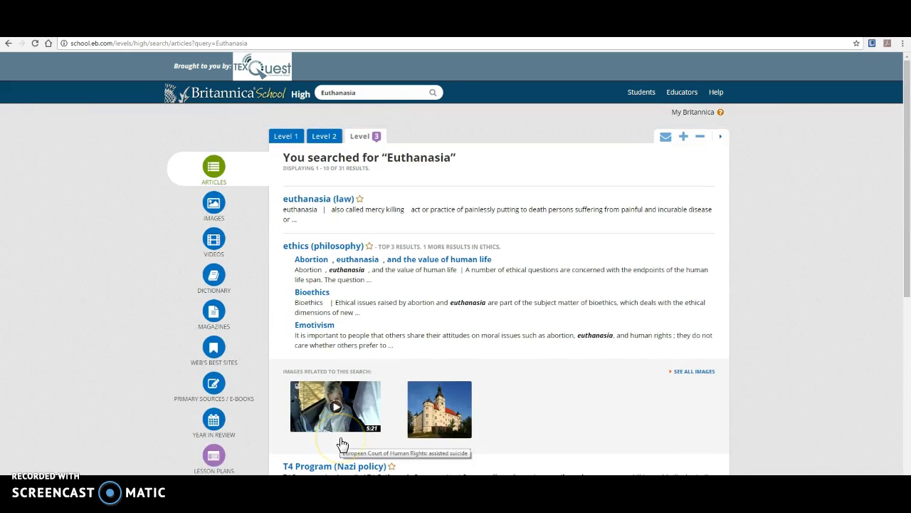
left_click(328, 199)
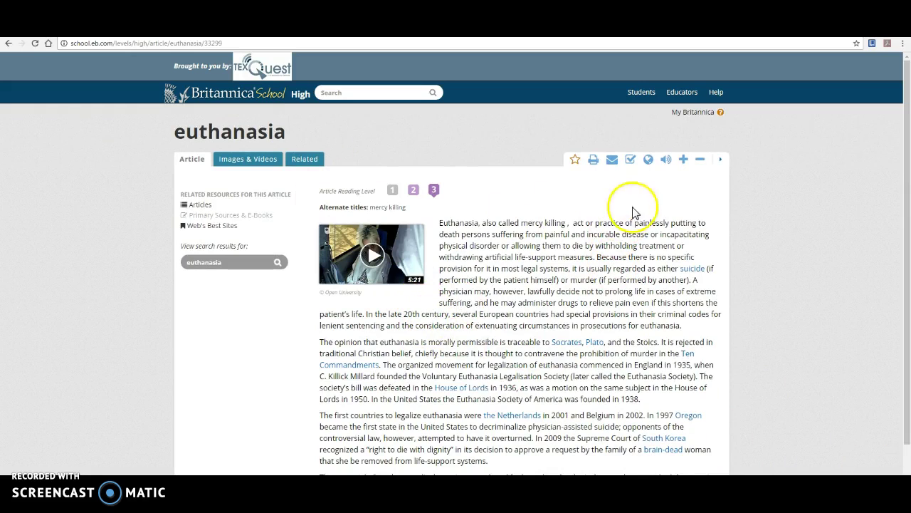
Display the euthanasia article's citation in APA style, highlight the full citation text and close it
left_click(631, 161)
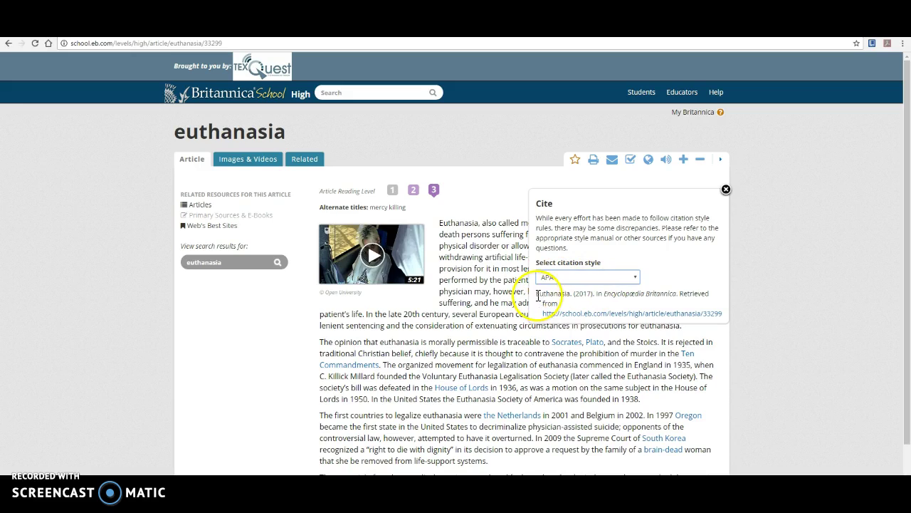
left_click_drag(592, 299, 716, 318)
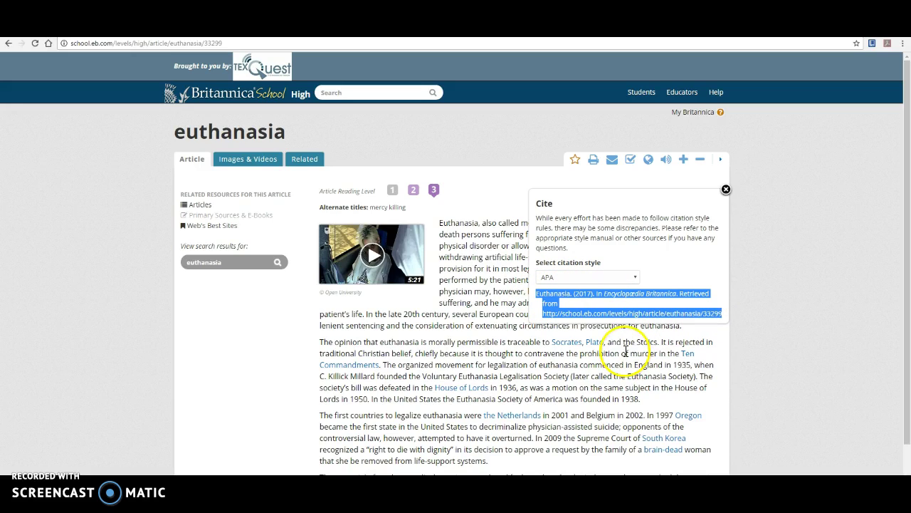
left_click(727, 188)
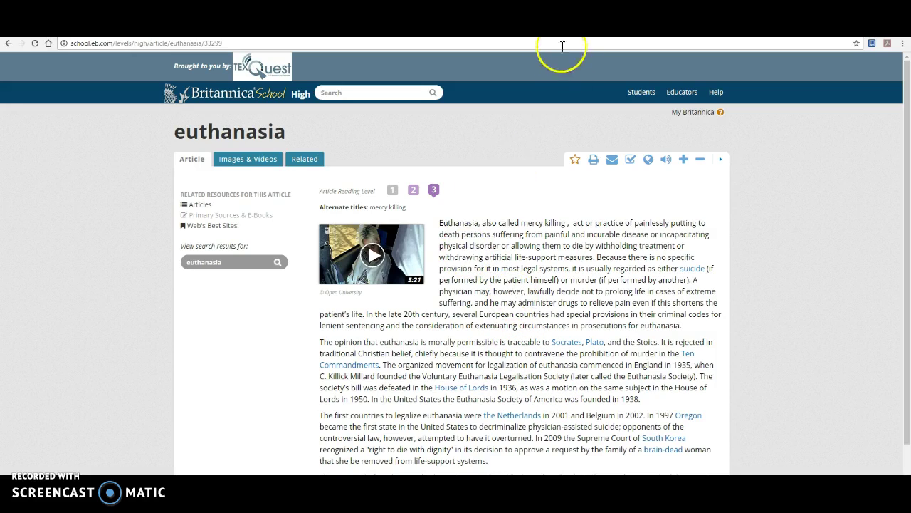
Leave Britannica School, search Gale Science in Context for Euthanasia and look over the topic page's resource categories
key("ctrl+w")
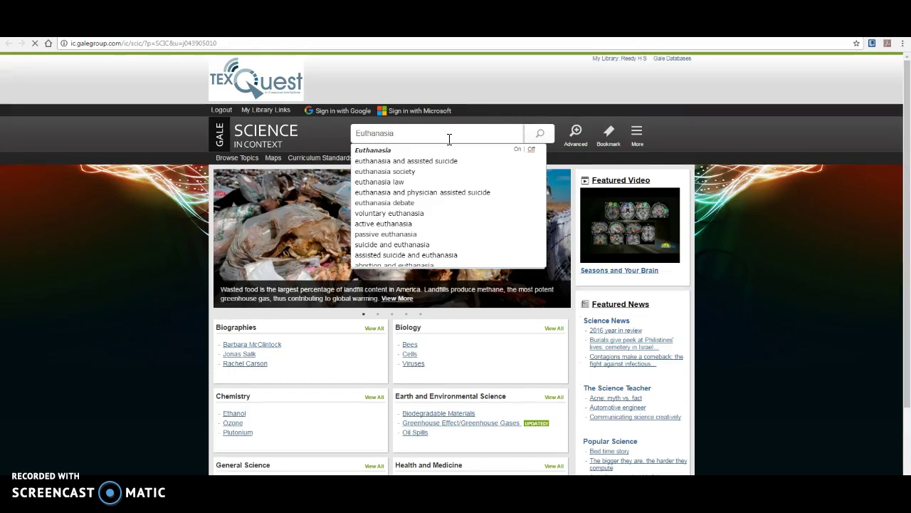
key("Return")
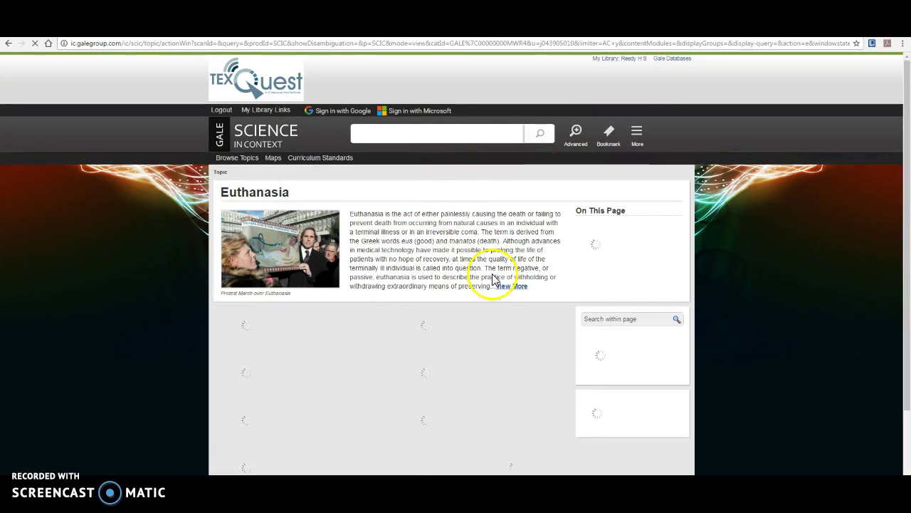
scroll(493, 281, "down", 2)
scroll(492, 279, "down", 4)
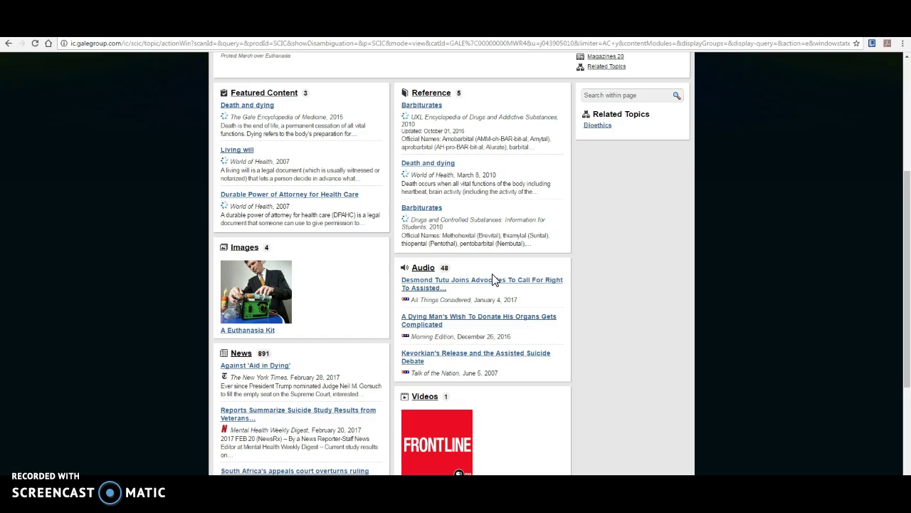
scroll(493, 280, "down", 3)
scroll(491, 278, "up", 4)
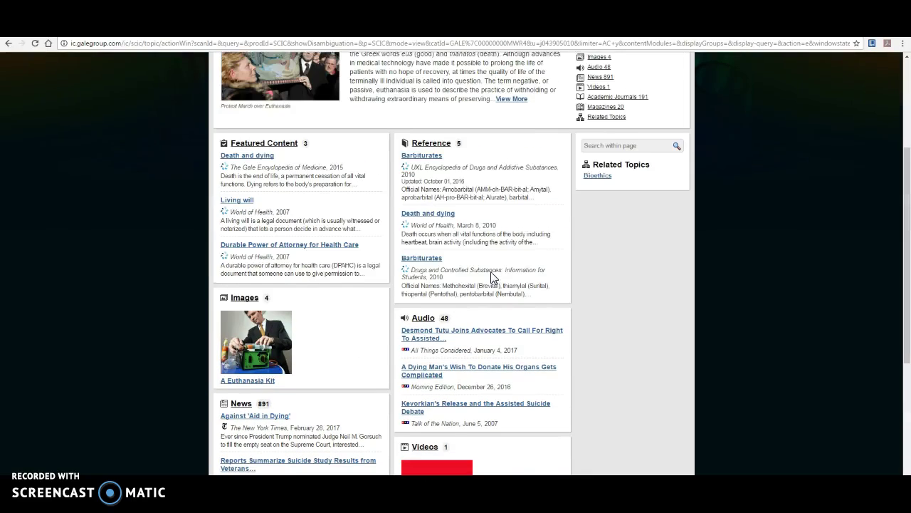
scroll(493, 278, "up", 4)
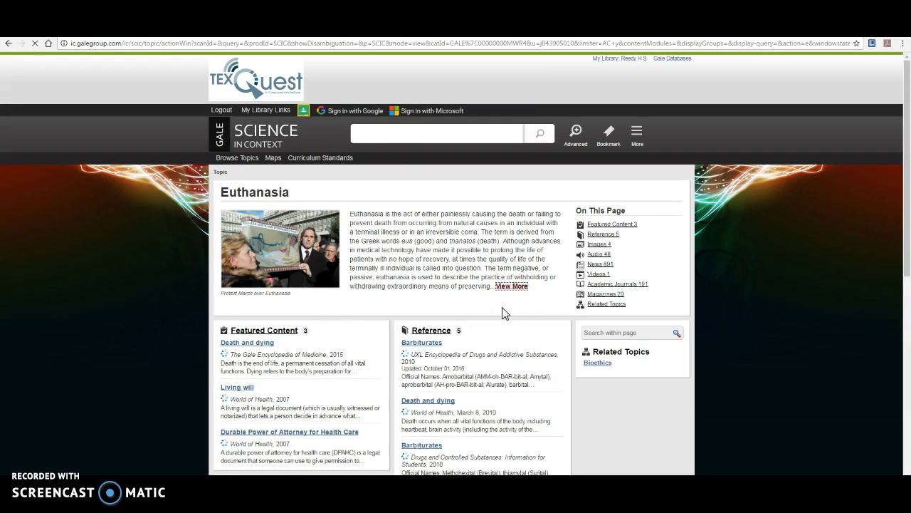
Open the full Euthanasia overview article, skim it and its tools, and return to the topic page
scroll(385, 267, "down", 5)
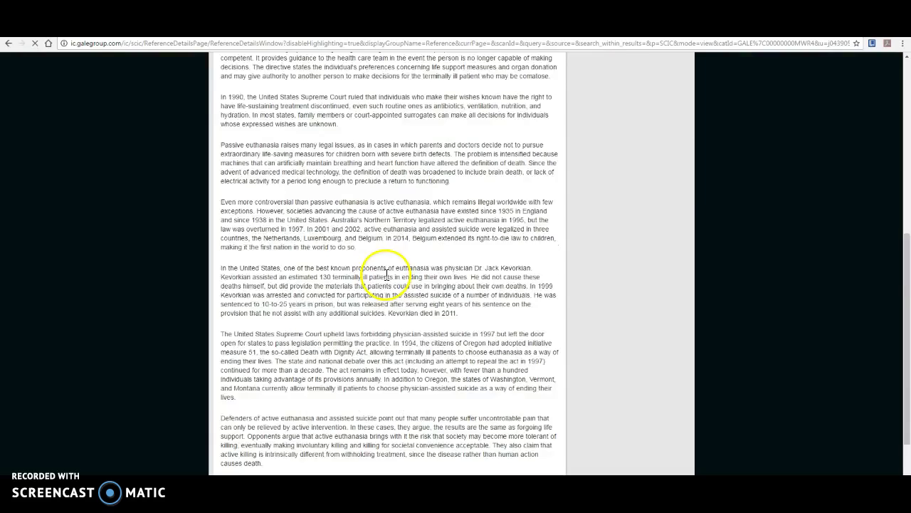
scroll(386, 278, "down", 2)
scroll(385, 274, "up", 8)
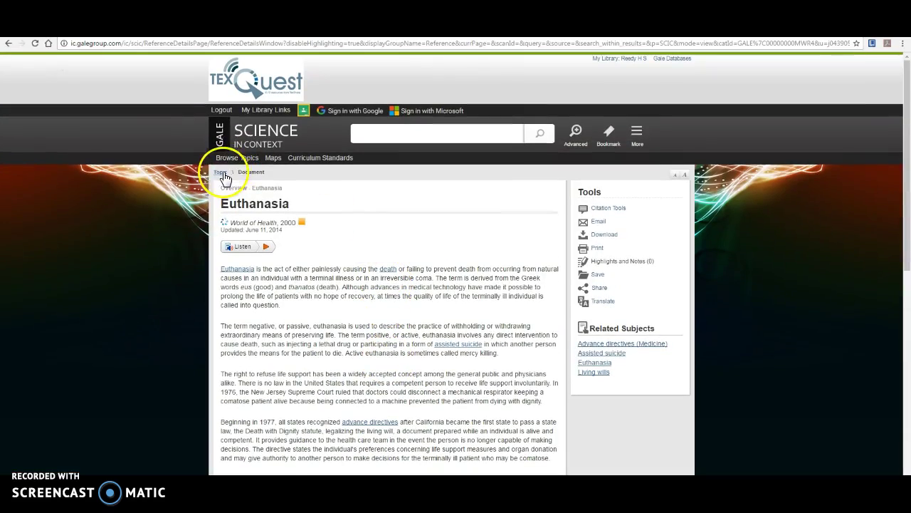
left_click(221, 173)
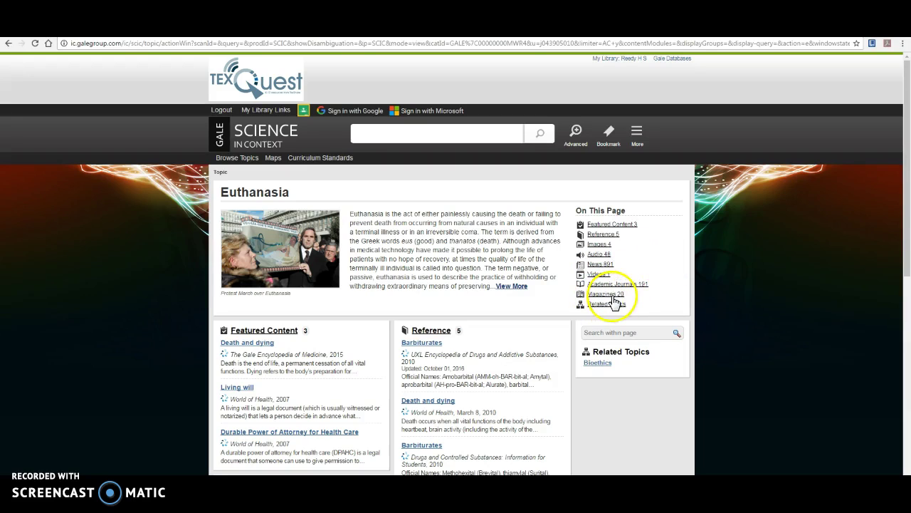
Open the Euthanasia article from the Reference results and view its citation in APA 6th Edition format
left_click(432, 331)
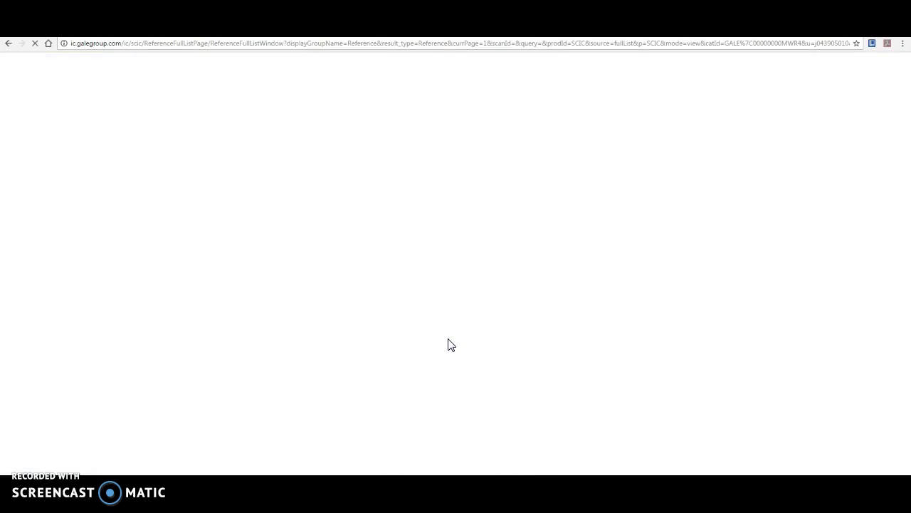
scroll(450, 343, "down", 2)
scroll(435, 328, "up", 1)
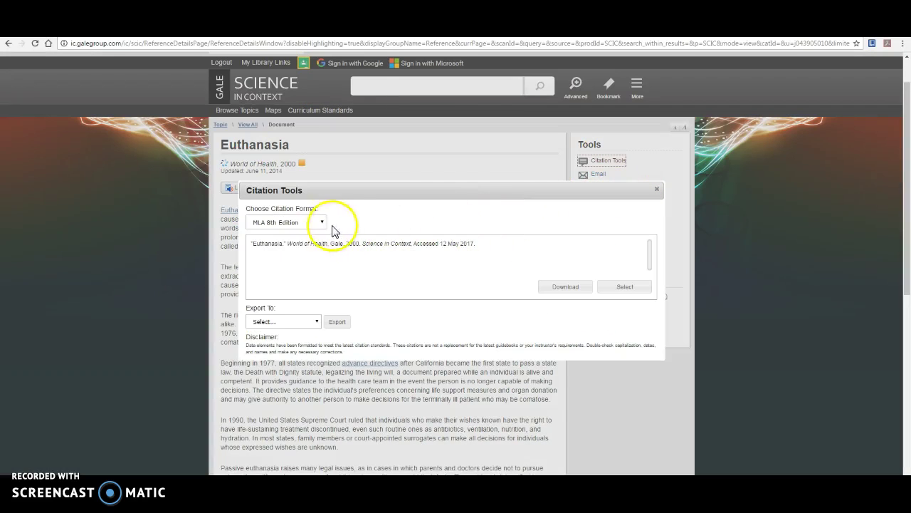
left_click(321, 222)
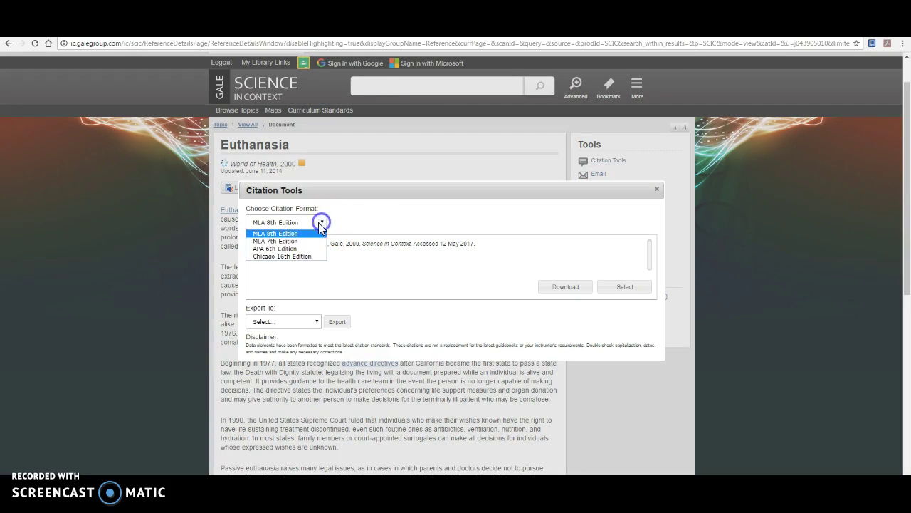
left_click(302, 249)
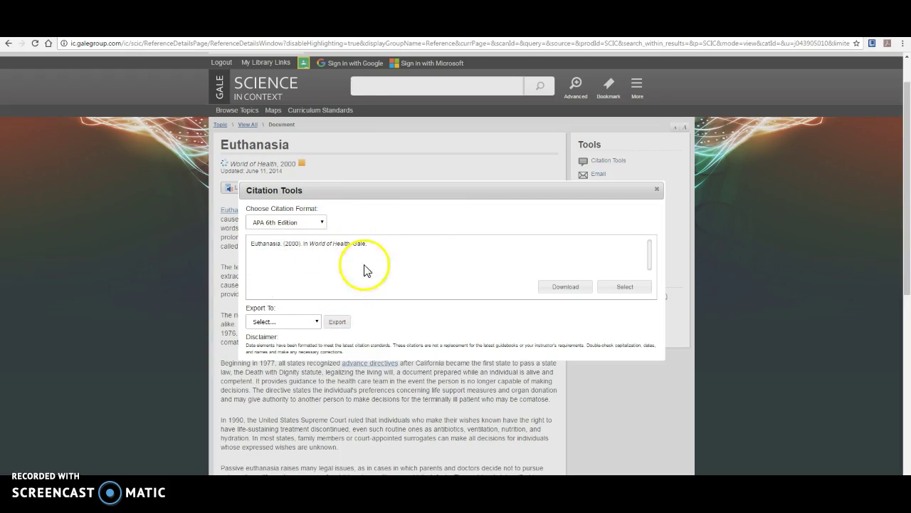
left_click(657, 191)
Sign in with the Google account and check the article's download formats, including Save to Google Drive, without downloading
left_click(339, 61)
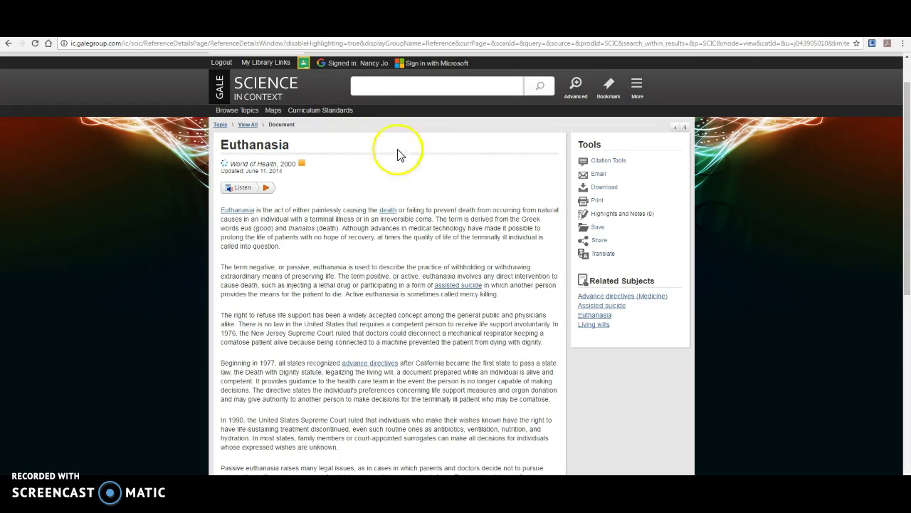
left_click(603, 189)
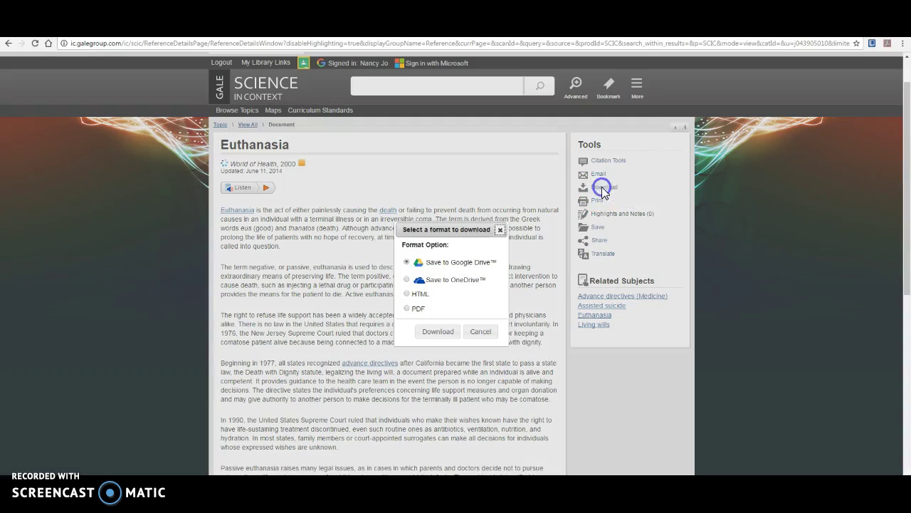
left_click(501, 232)
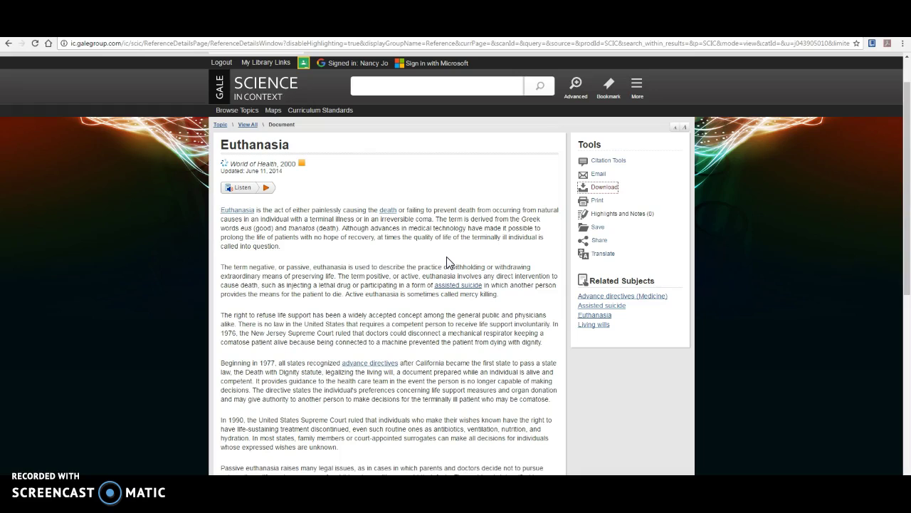
Return to the Euthanasia topic page, open the full Academic Journals list and review its articles, source publications and document types
left_click(220, 125)
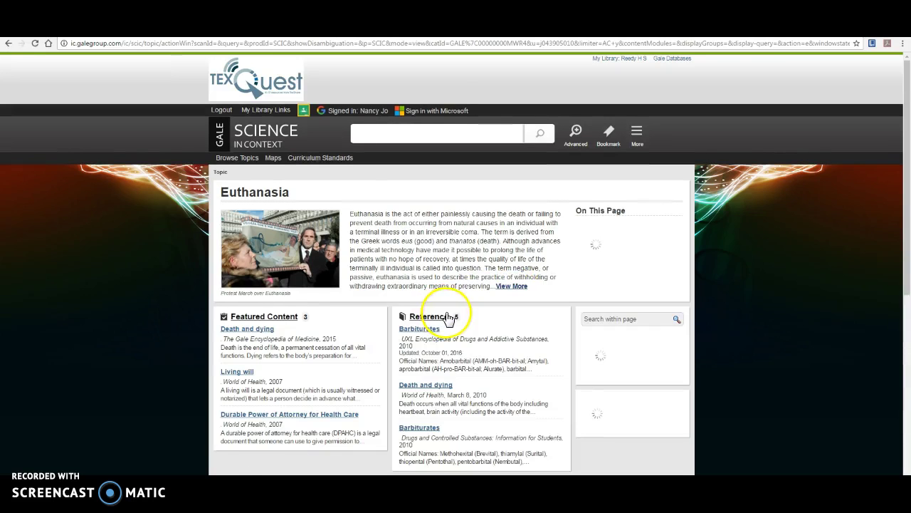
scroll(447, 313, "down", 1)
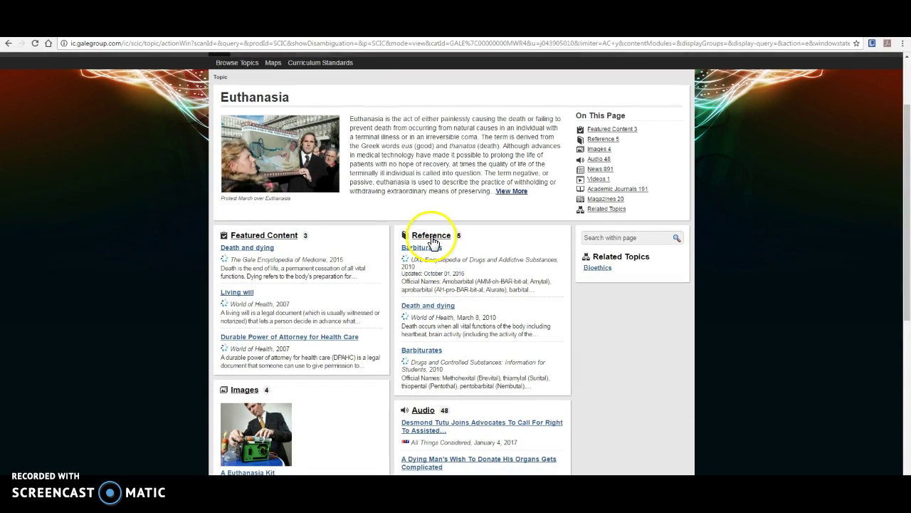
left_click(634, 189)
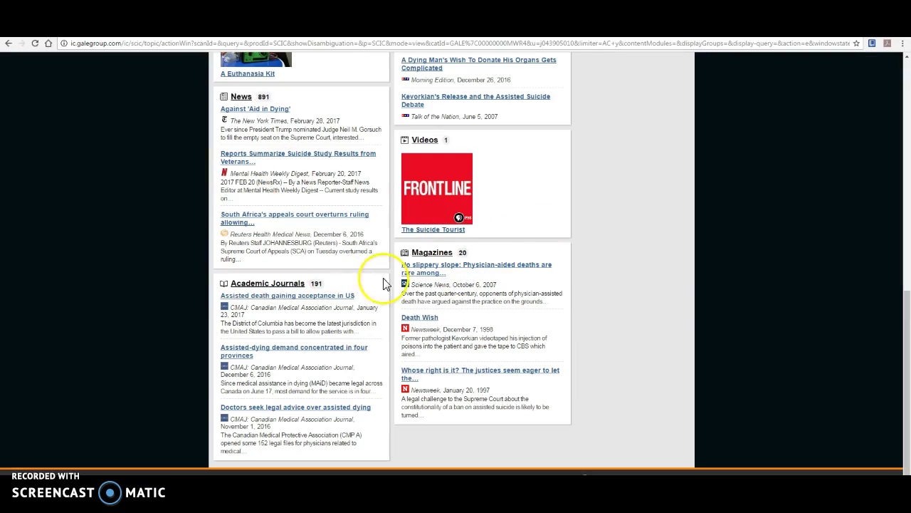
left_click(294, 284)
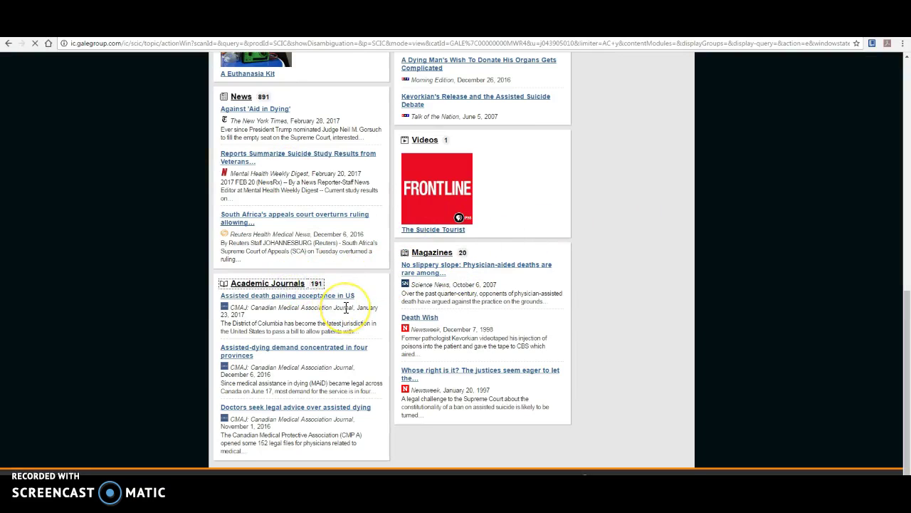
scroll(346, 307, "down", 3)
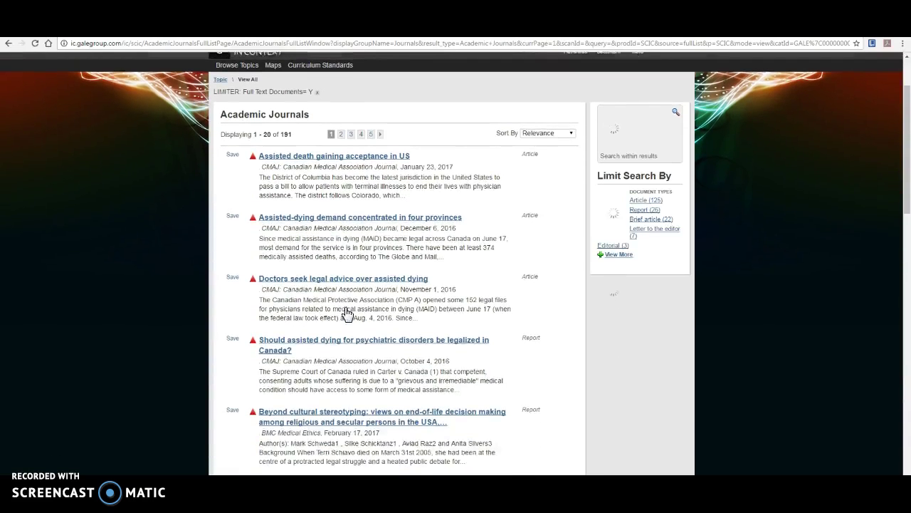
left_click(261, 250)
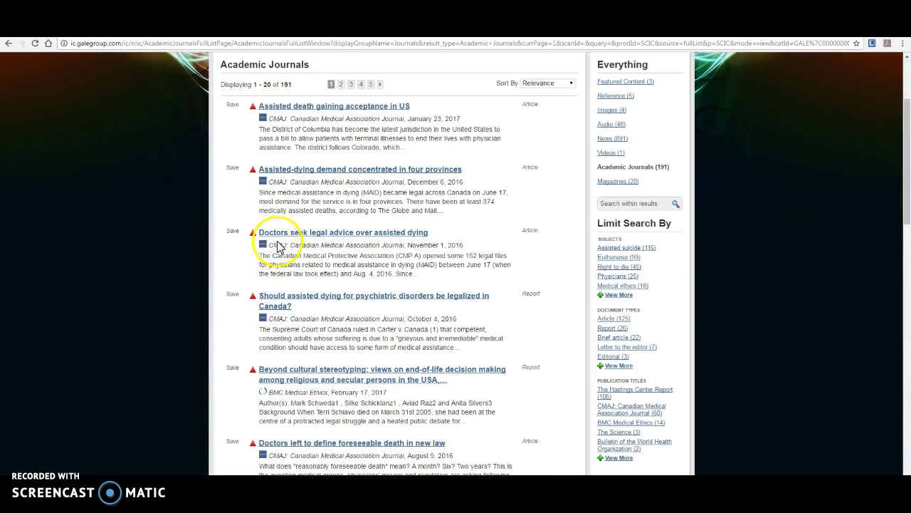
scroll(303, 266, "down", 2)
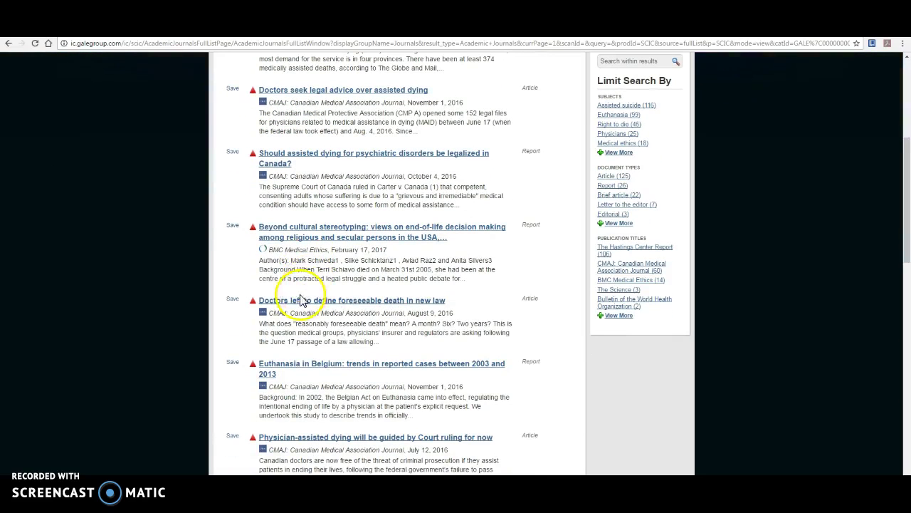
scroll(326, 260, "down", 3)
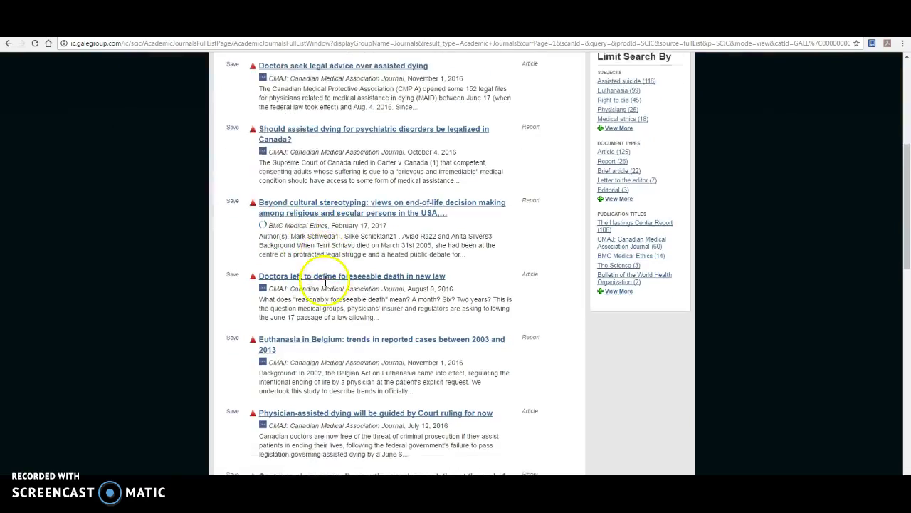
scroll(326, 285, "down", 3)
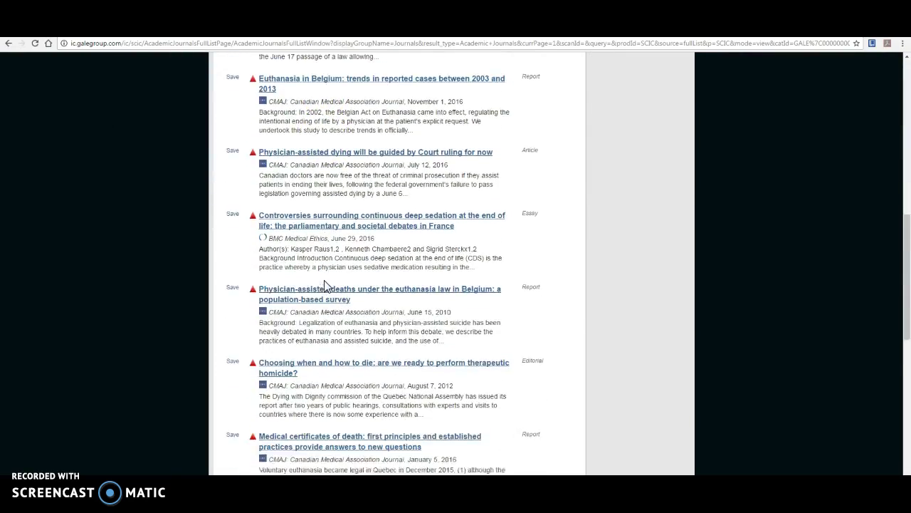
scroll(308, 329, "down", 3)
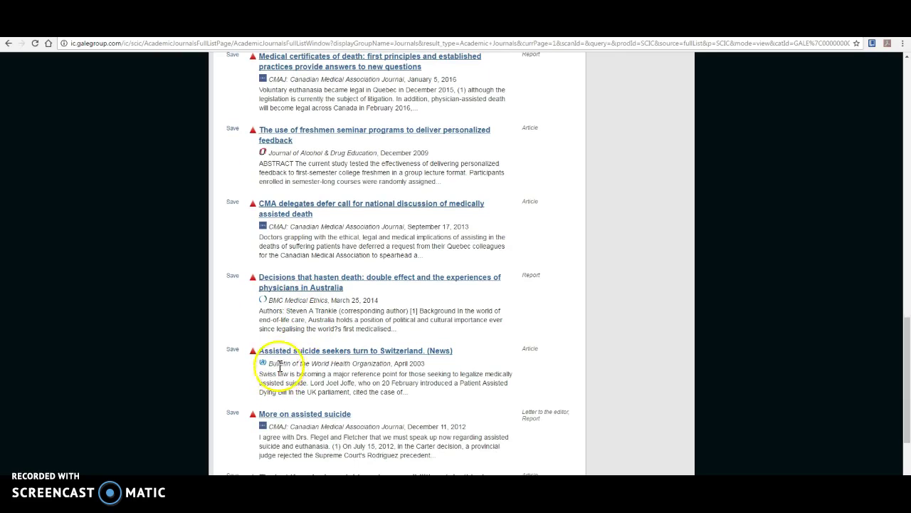
scroll(384, 370, "up", 15)
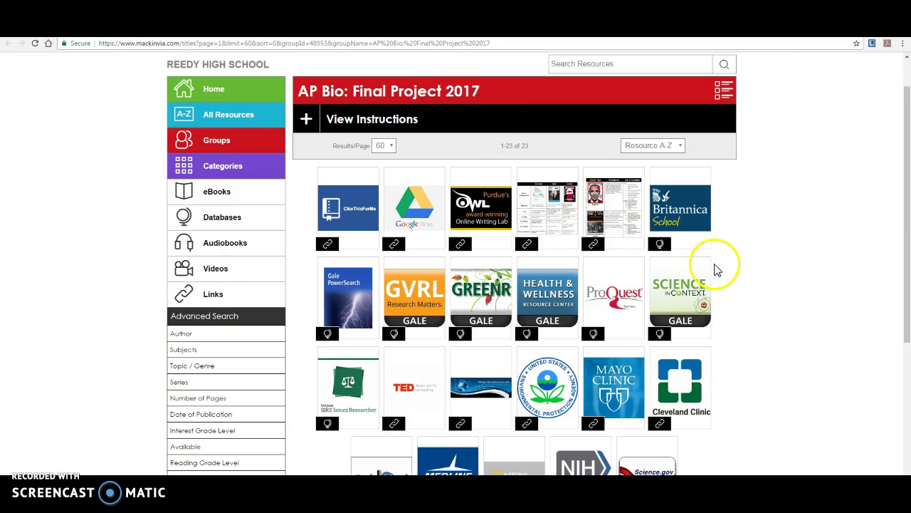
Open the Gale Virtual Reference Library (GVRL) database from the project resources and search it for Euthanasia
mouse_move(683, 292)
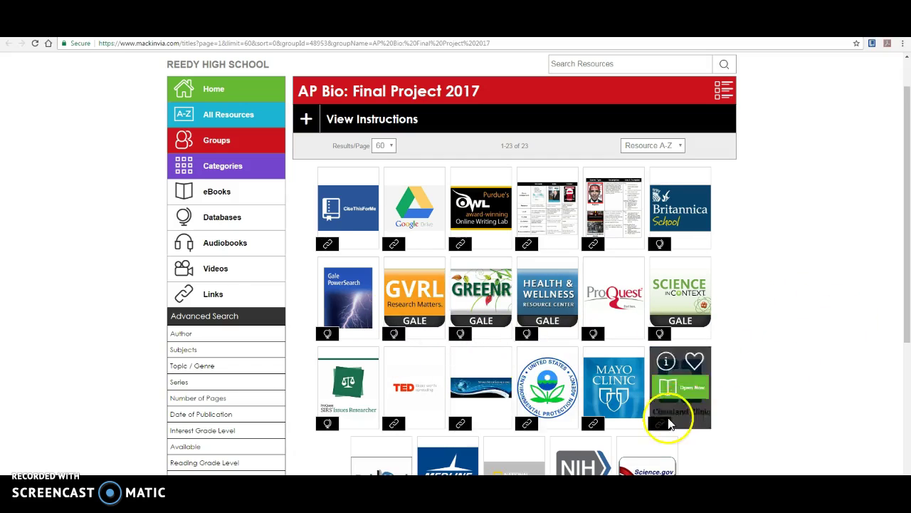
left_click(455, 319)
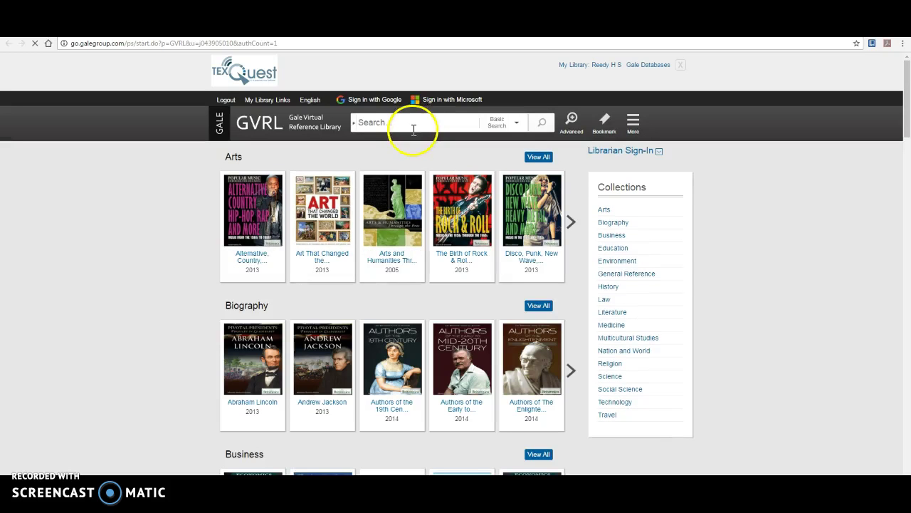
type("Euthanasia")
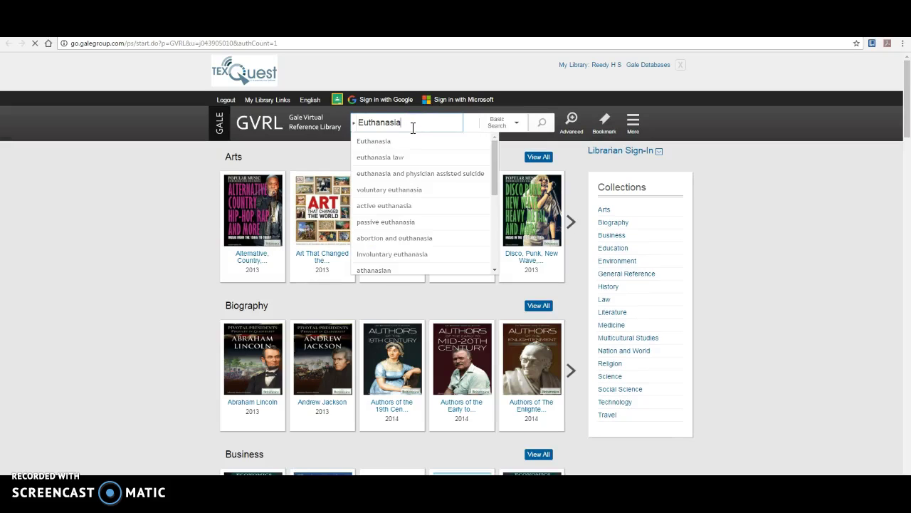
key("Return")
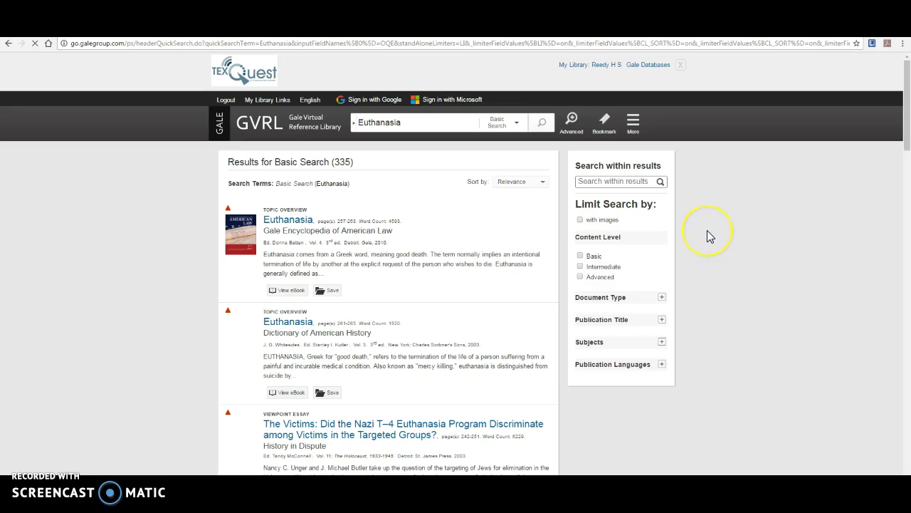
Look through the Euthanasia search results and expand the Subjects filter to examine its list of related subjects
scroll(707, 230, "down", 1)
scroll(707, 230, "down", 1)
left_click(352, 124)
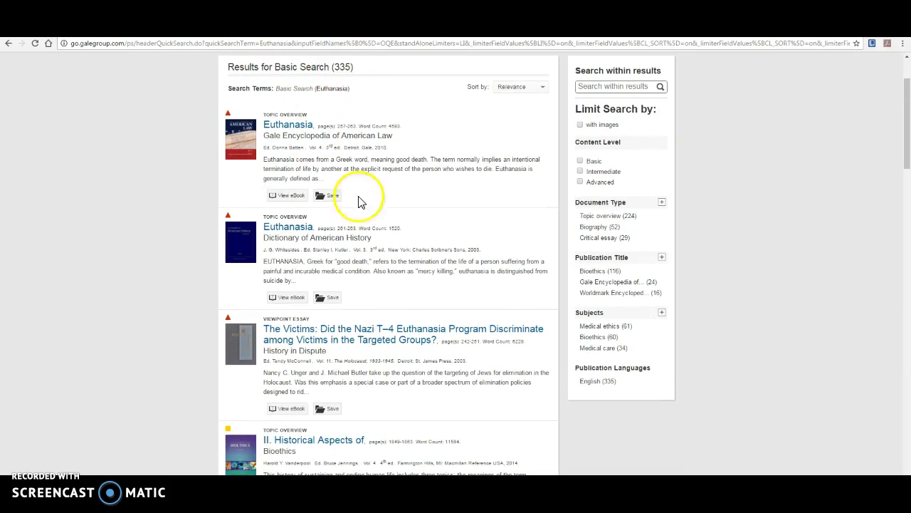
scroll(358, 364, "down", 2)
scroll(358, 363, "down", 3)
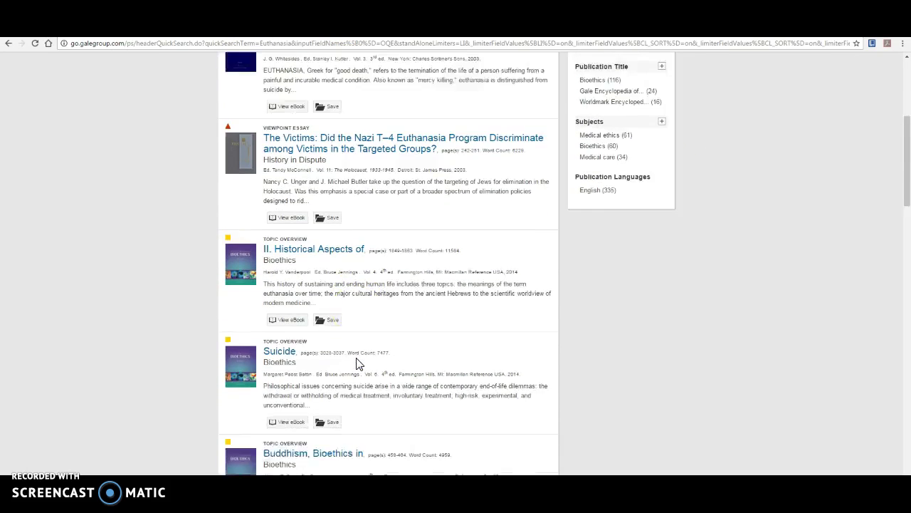
scroll(358, 359, "up", 5)
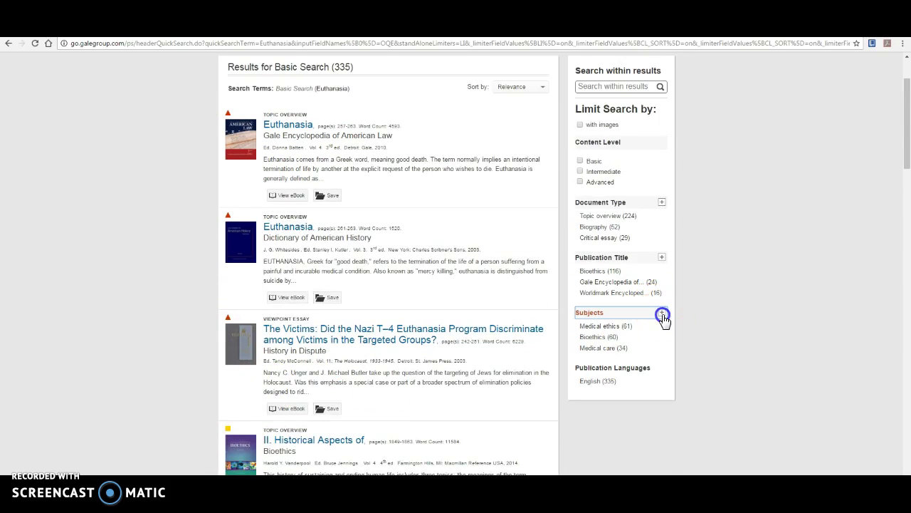
left_click(662, 314)
scroll(663, 324, "down", 5)
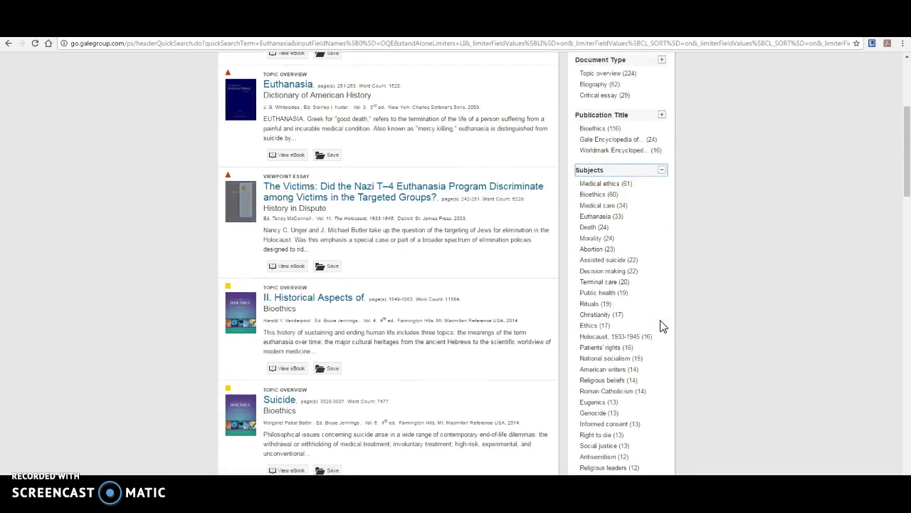
scroll(661, 326, "up", 5)
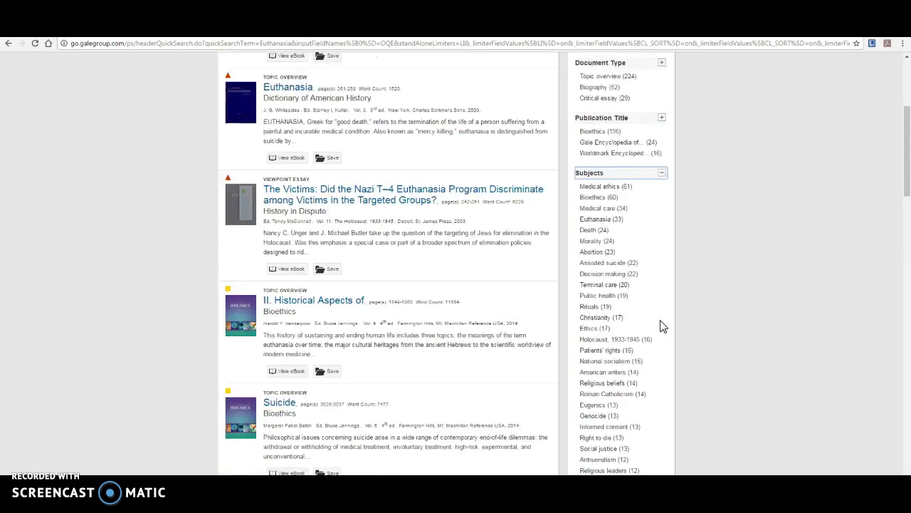
Open the Dictionary of American History article on Euthanasia and view its citation in APA 6th Edition format
left_click(318, 314)
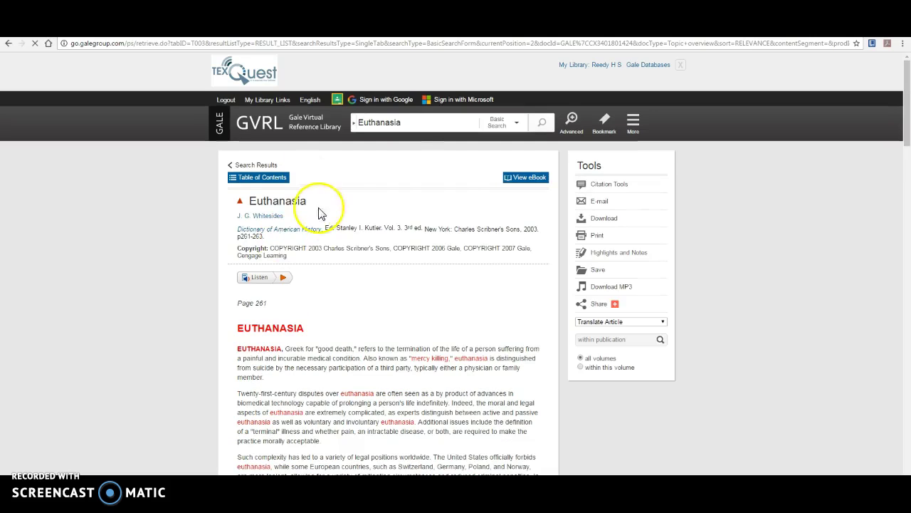
left_click(609, 187)
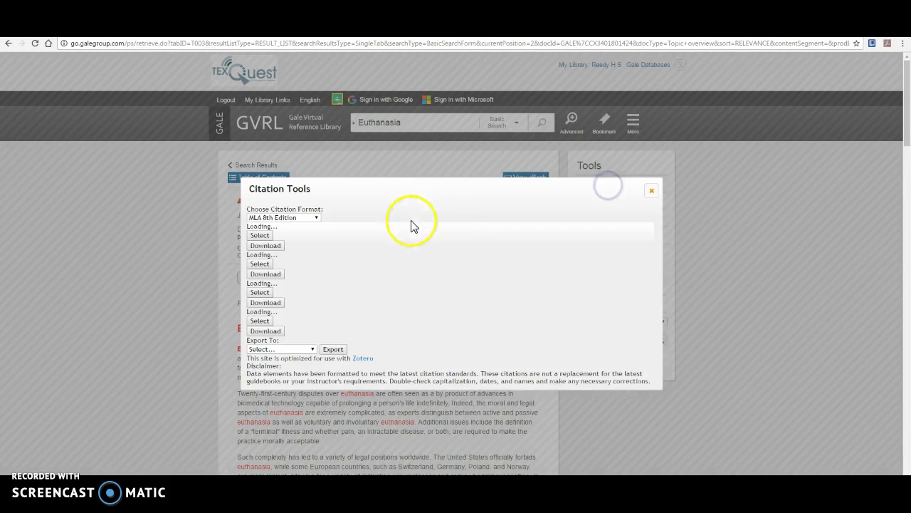
left_click(328, 223)
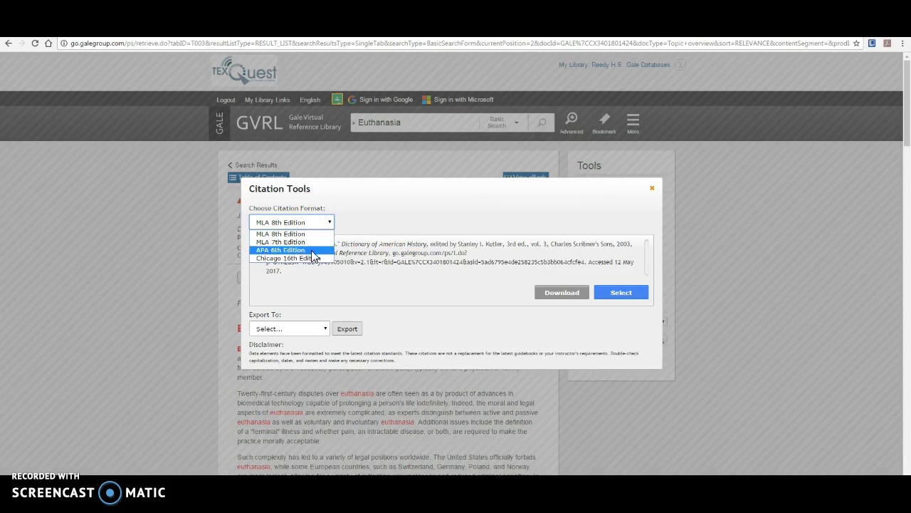
left_click(311, 250)
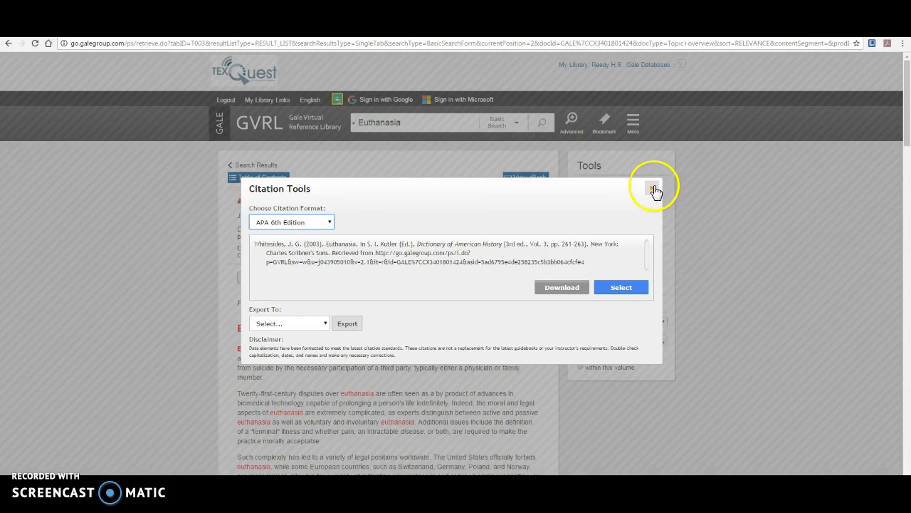
left_click(655, 188)
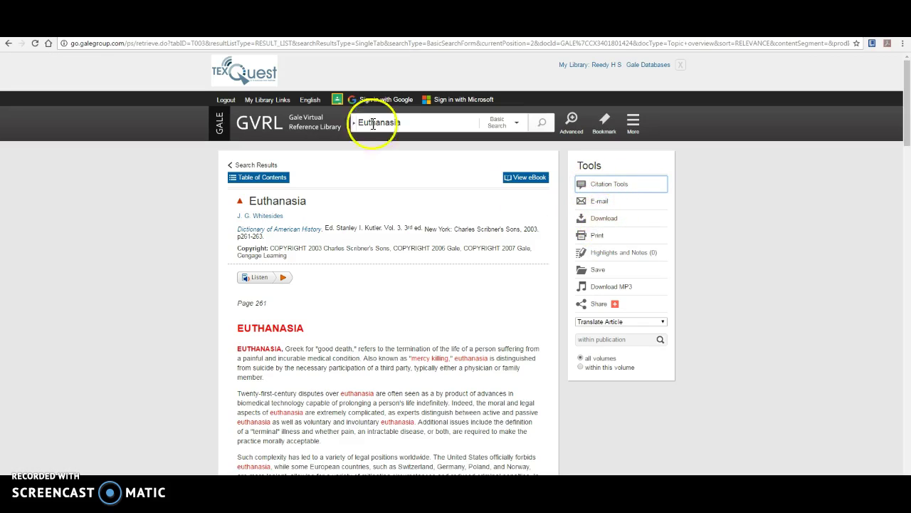
Sign in with the Google account and check the article's download formats without downloading
left_click(366, 101)
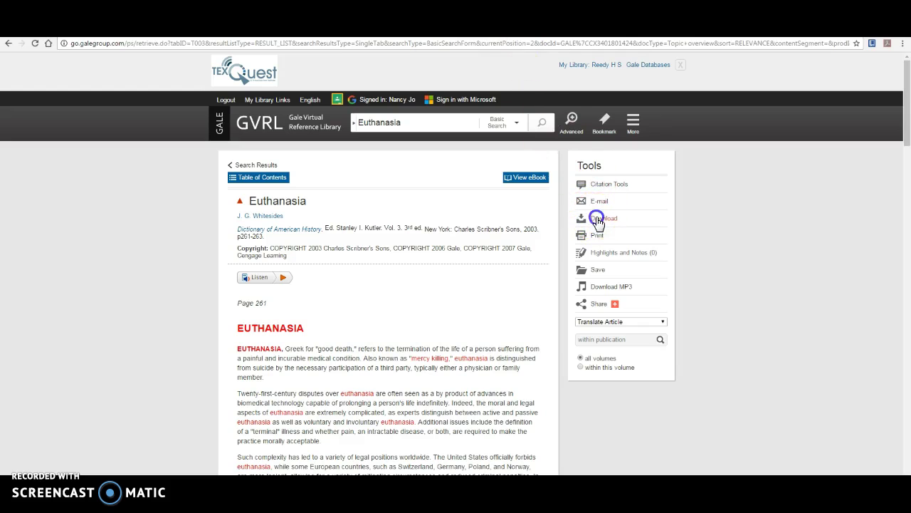
left_click(598, 220)
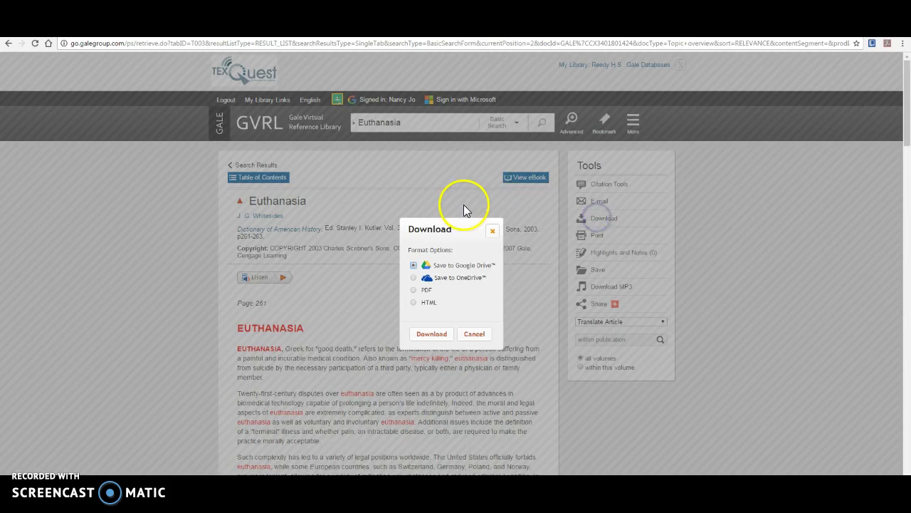
left_click(493, 231)
scroll(408, 313, "down", 1)
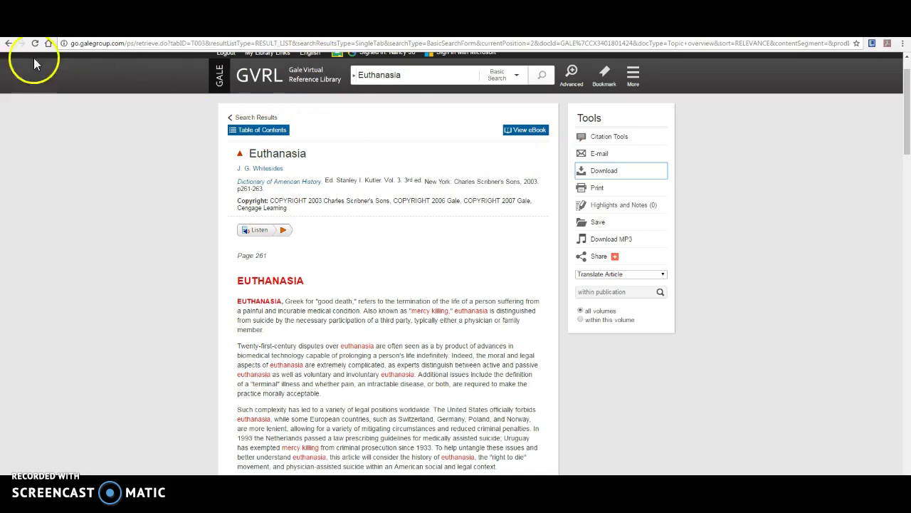
Return to the GVRL search results and look over the listed topic overviews
left_click(249, 123)
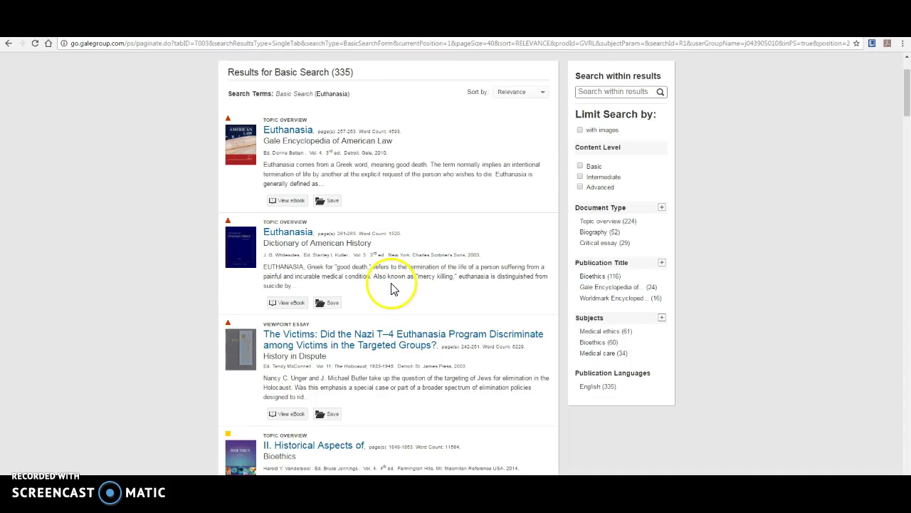
scroll(391, 288, "down", 6)
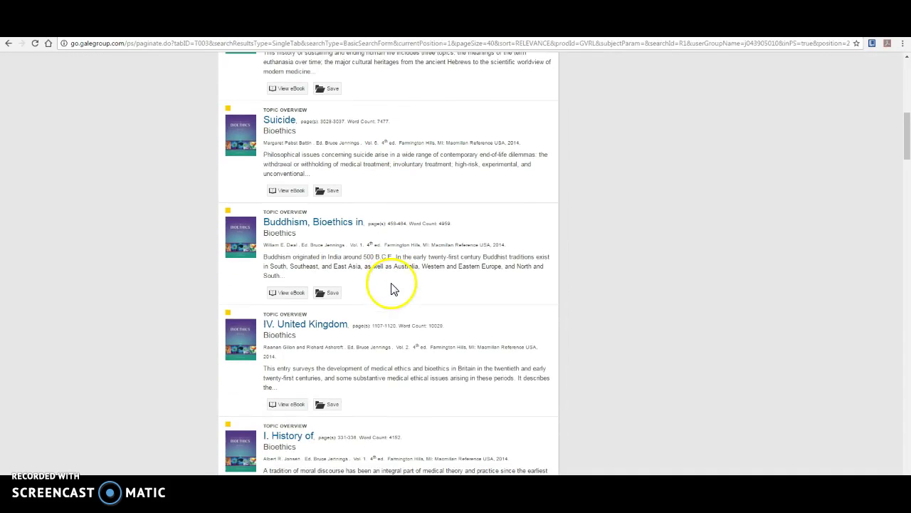
scroll(221, 183, "up", 1)
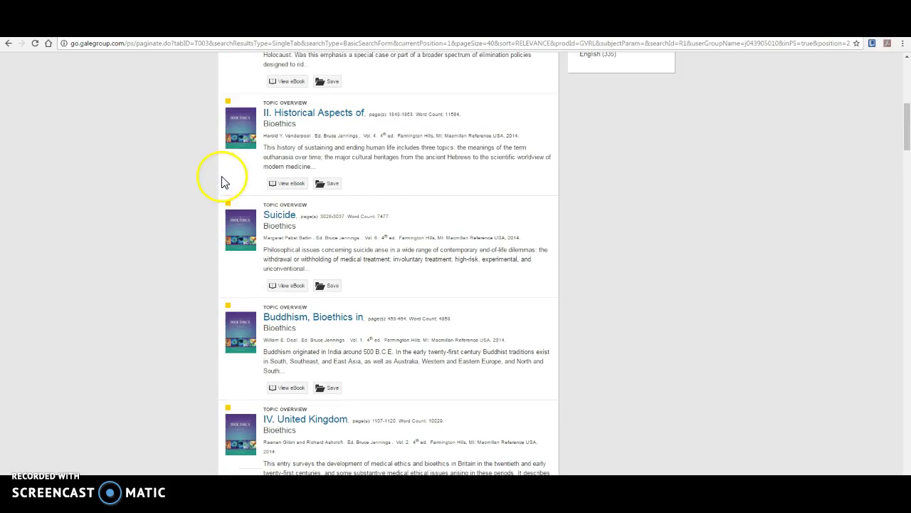
scroll(231, 114, "up", 1)
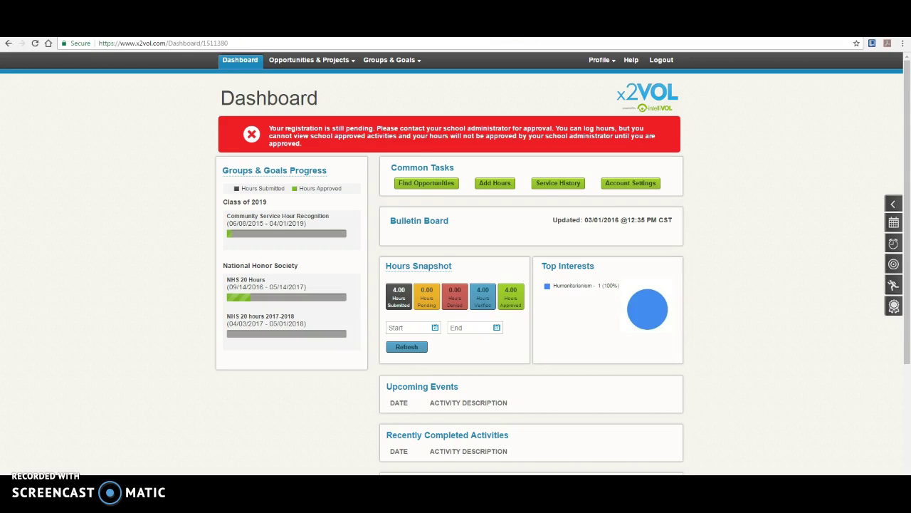
Return to the AP Bio project resources, open Gale PowerSearch and search it for Euthanasia
left_click(417, 44)
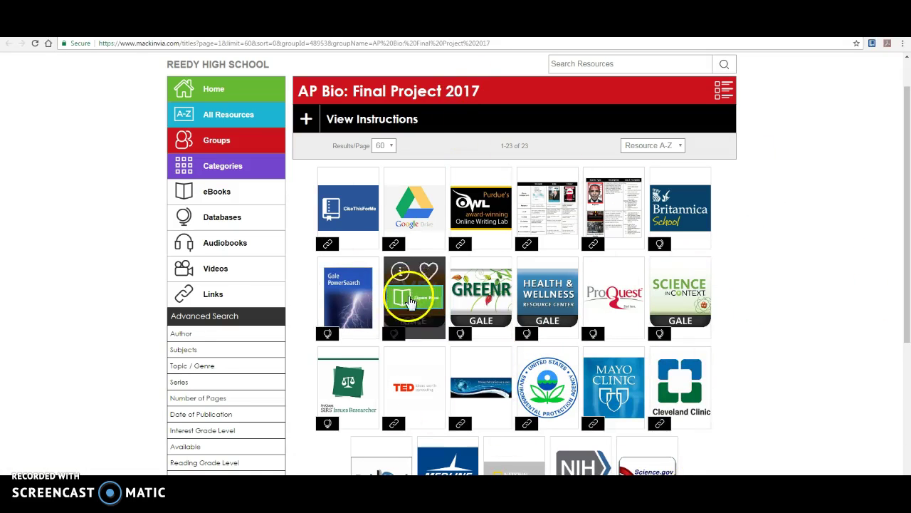
left_click(350, 297)
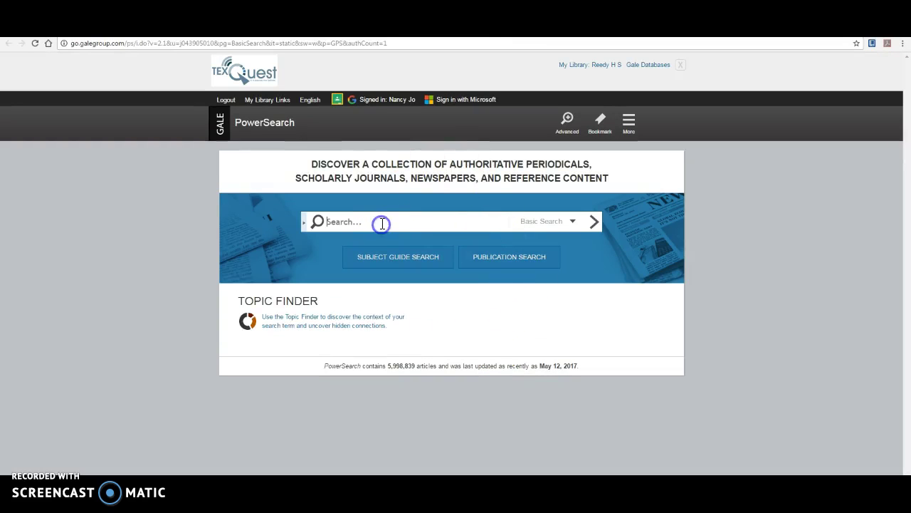
key("Return")
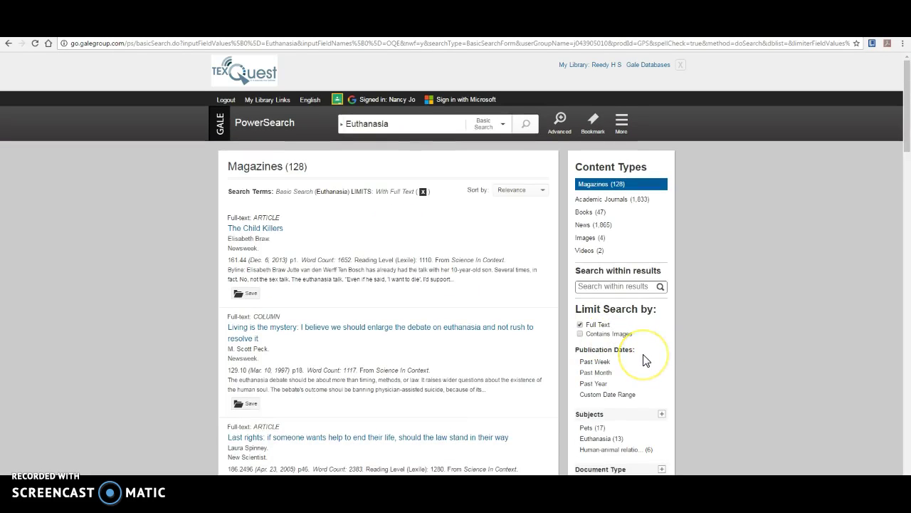
Examine the PowerSearch magazine results along with the content types, publication dates, subjects and document type limits
scroll(650, 361, "down", 1)
scroll(649, 360, "up", 1)
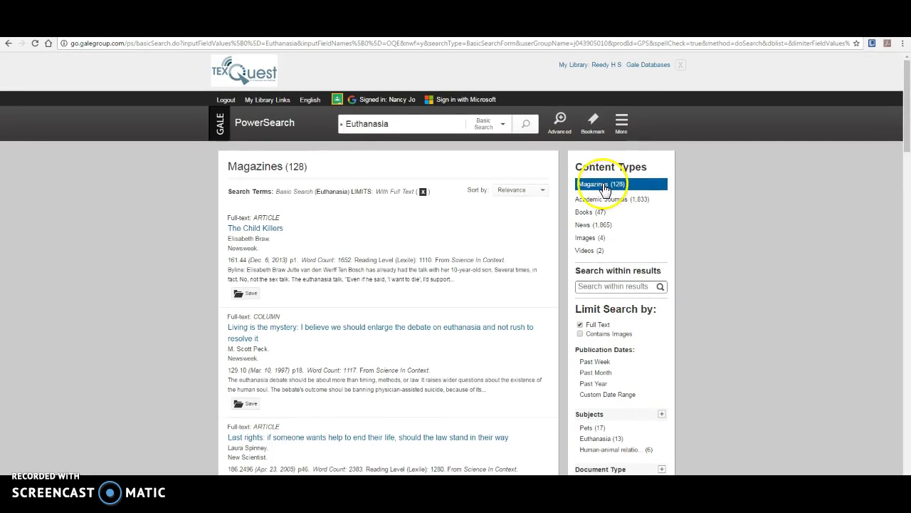
scroll(605, 262, "down", 2)
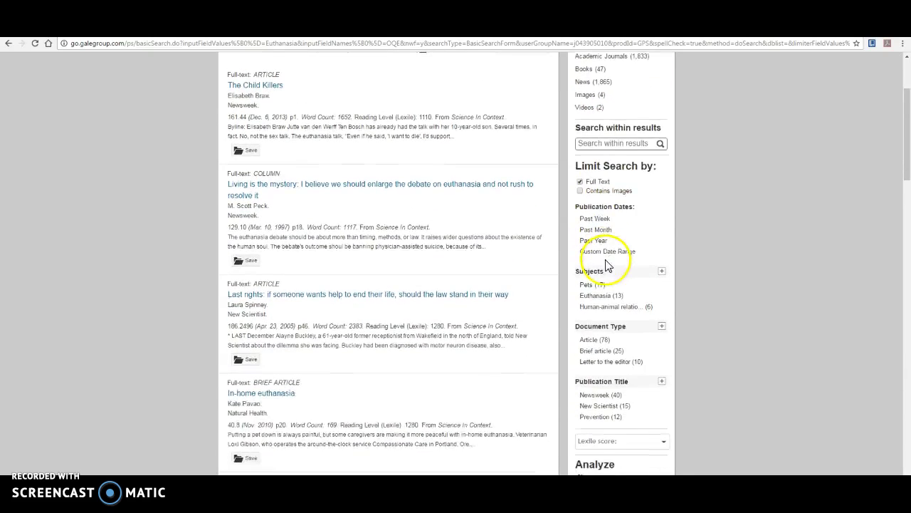
scroll(606, 265, "down", 3)
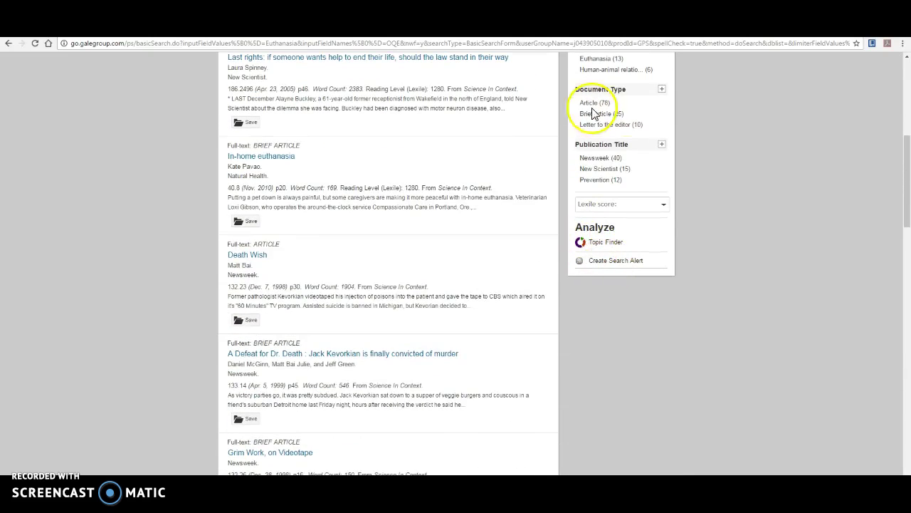
Open the Topic Finder wheel for the Euthanasia search and view the results for Medication in the Americans section
left_click(597, 244)
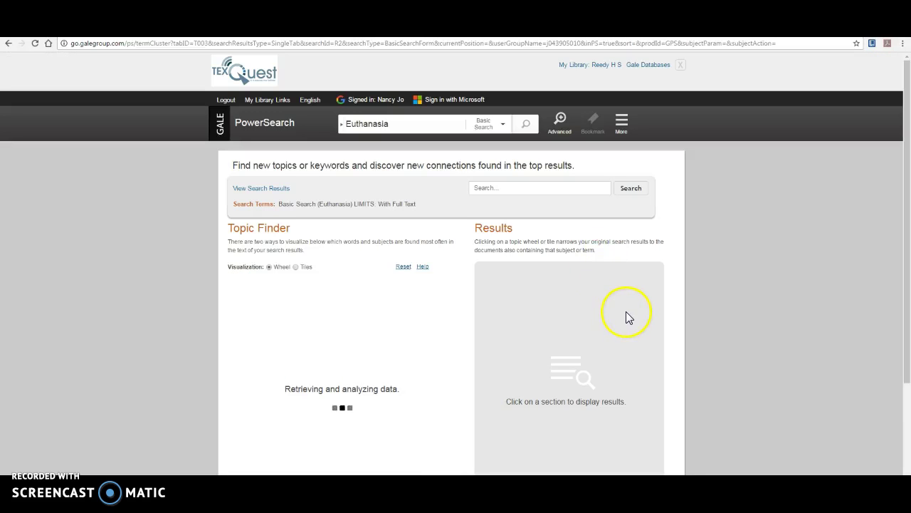
scroll(627, 311, "down", 2)
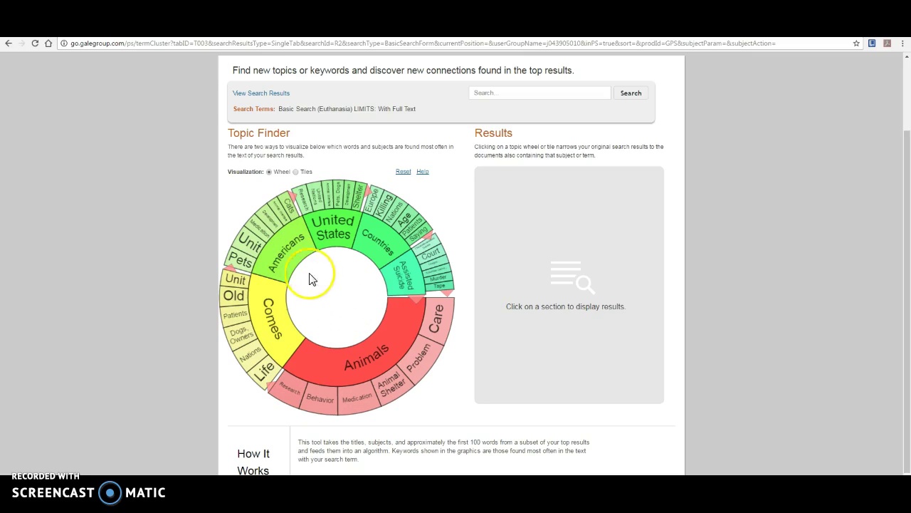
left_click(263, 231)
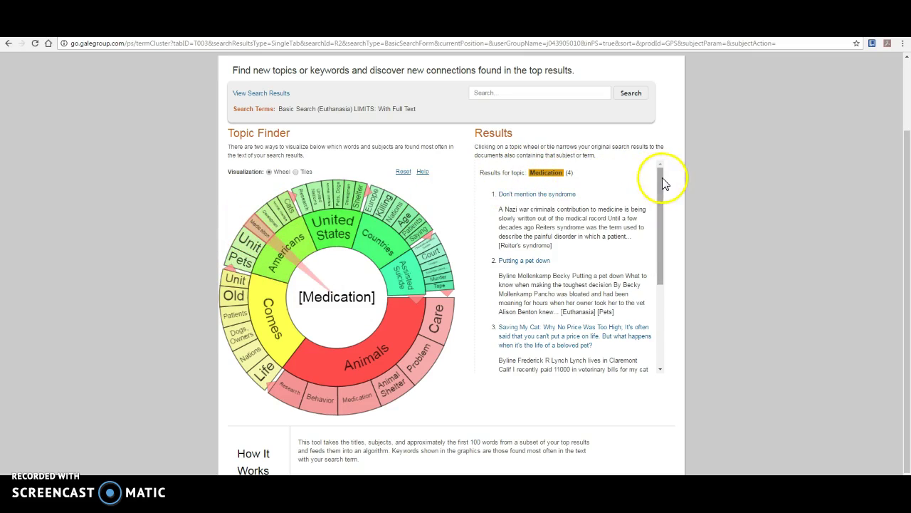
mouse_move(662, 177)
left_mouse_down()
mouse_move(661, 260)
mouse_move(663, 169)
left_mouse_up()
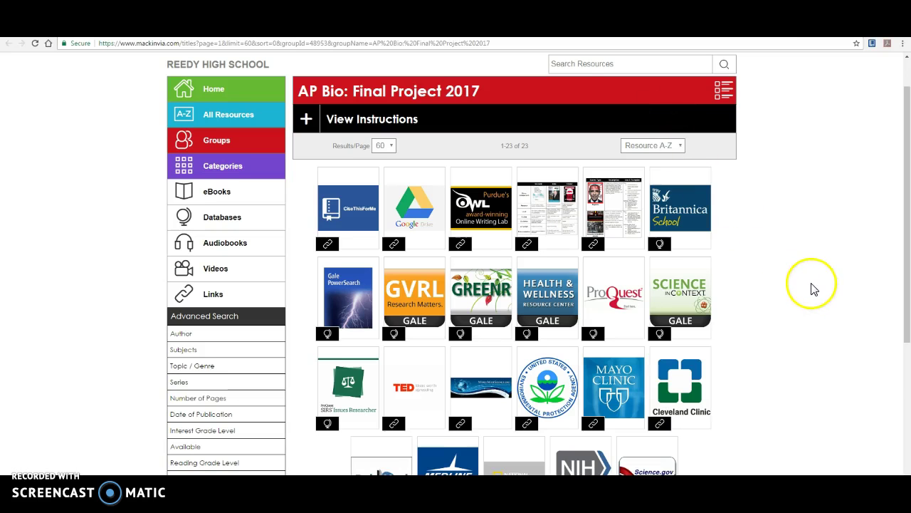
Open the GREENR database from the project resources, look over its home page and return to the resource list
scroll(812, 287, "down", 3)
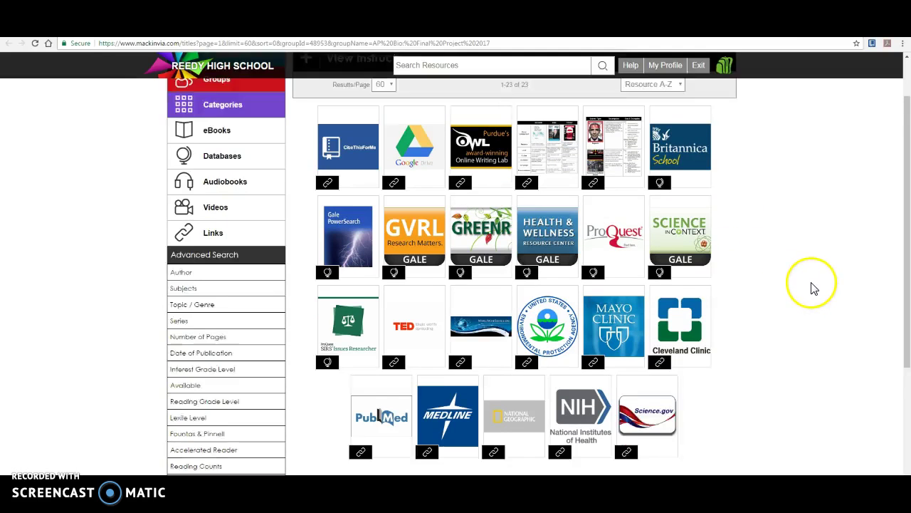
left_click(490, 208)
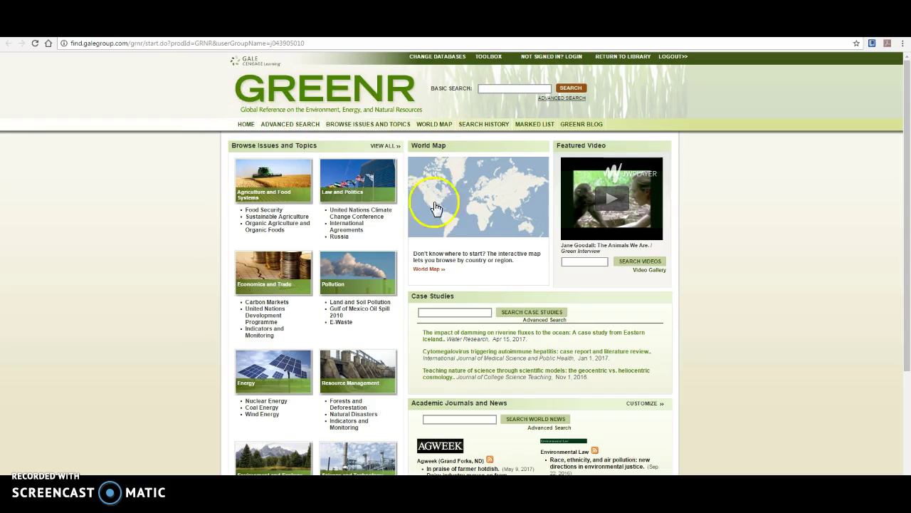
left_click(631, 40)
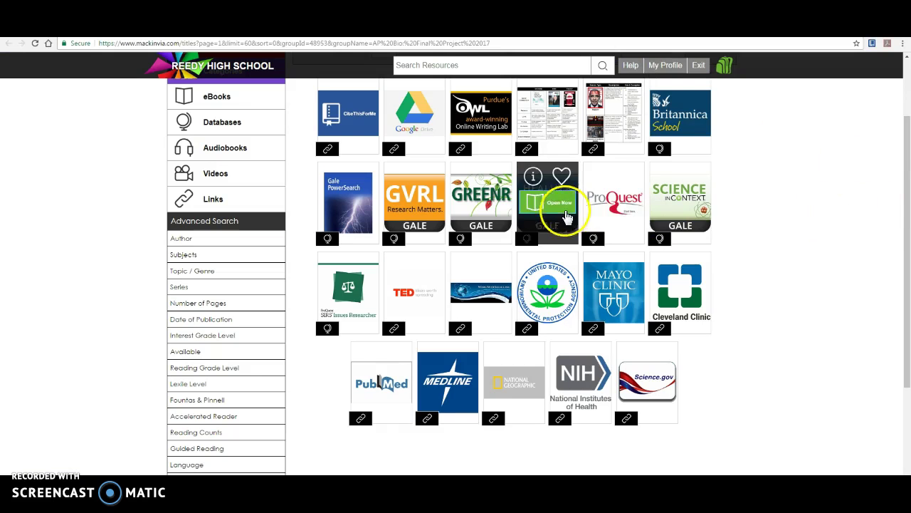
Open the Health & Wellness Resource Center database from the project resources
left_click(560, 205)
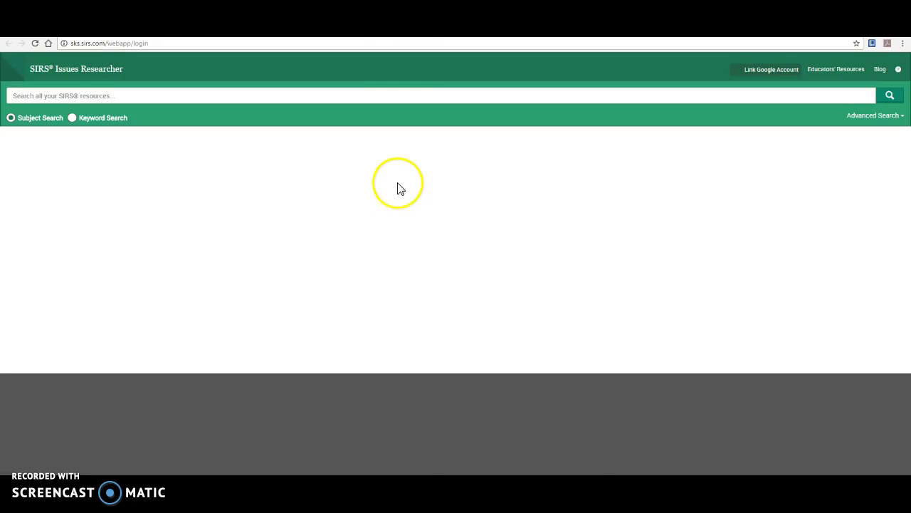
Search SIRS Issues Researcher for Euthanasia, then review the essential question and both viewpoints before returning to the project resources
left_click(401, 97)
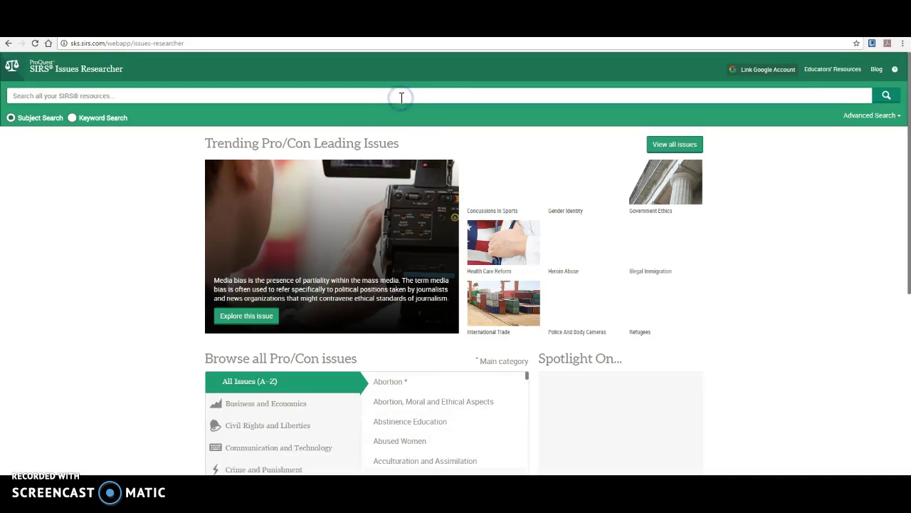
type("Euthanasia")
key("Return")
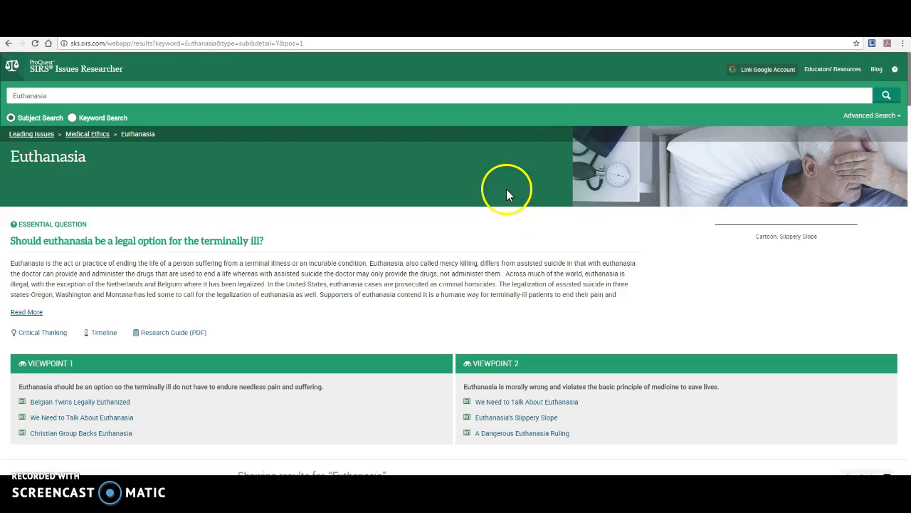
scroll(244, 346, "down", 2)
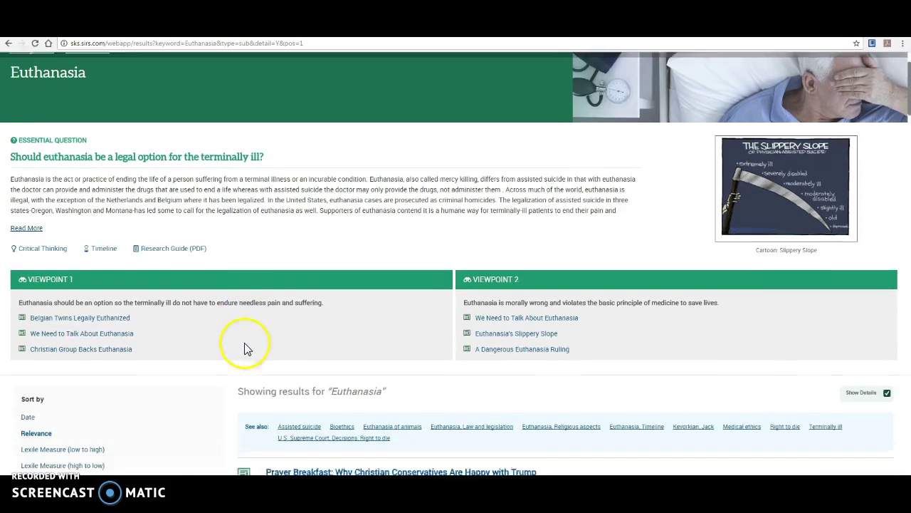
scroll(244, 350, "up", 1)
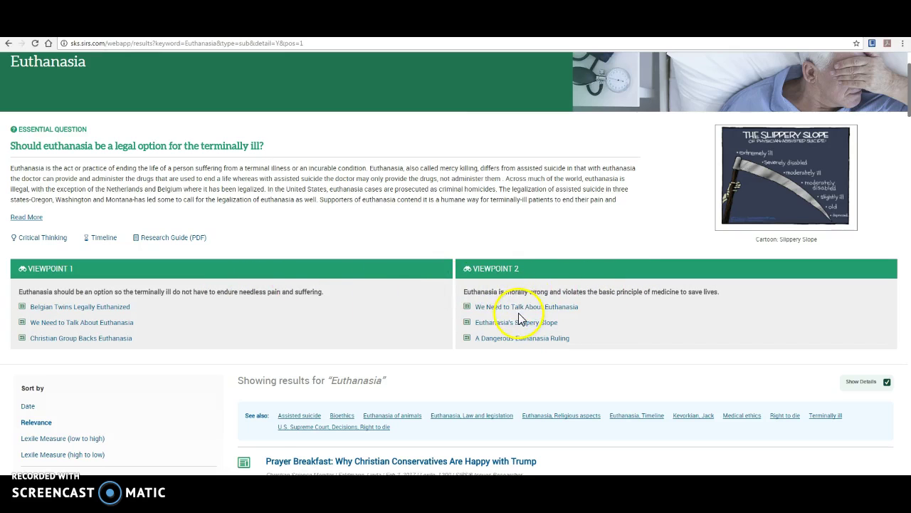
key("ctrl+w")
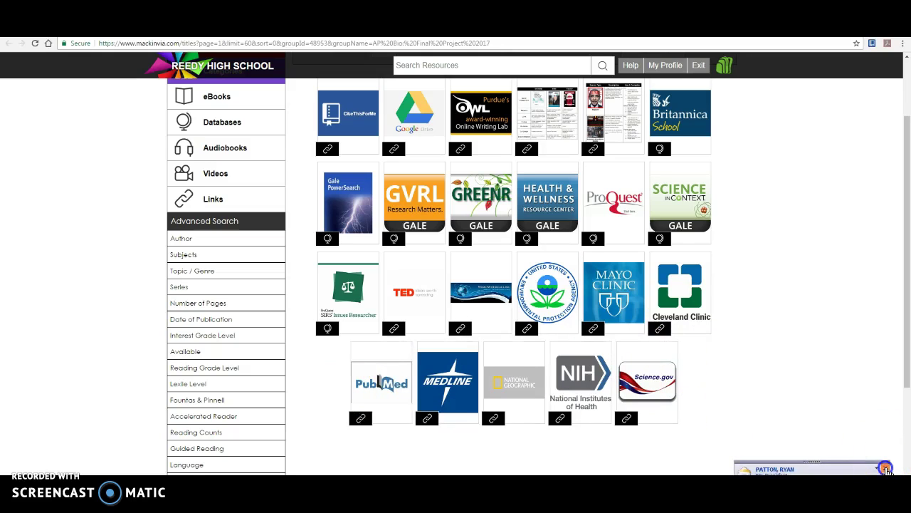
Search PubMed for Euthanasia from the project resources and open the article on human dignity and the voluntary active euthanasia debate in South Africa
left_click(389, 388)
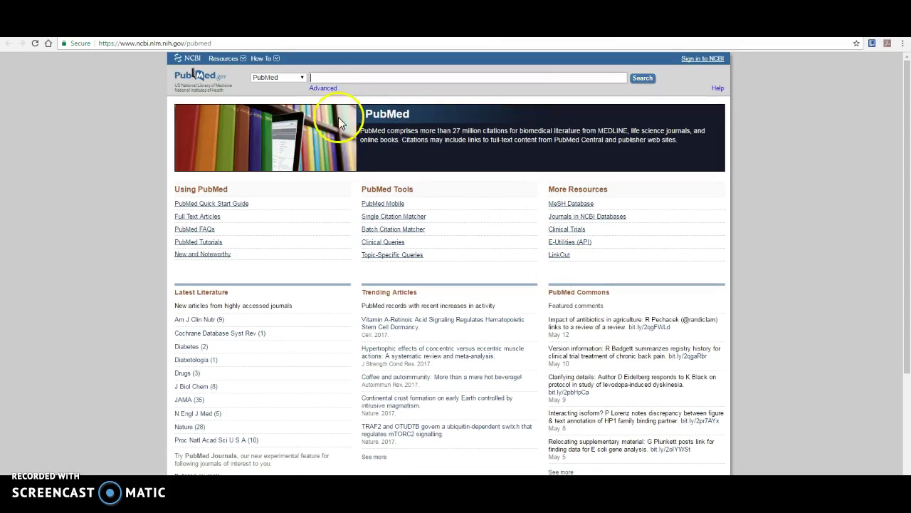
type("Euthanasia")
left_click(332, 78)
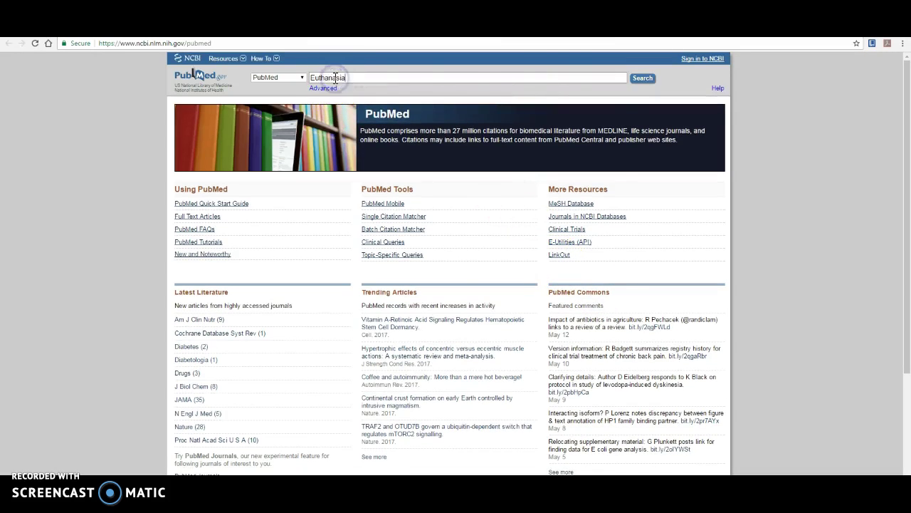
left_click(641, 79)
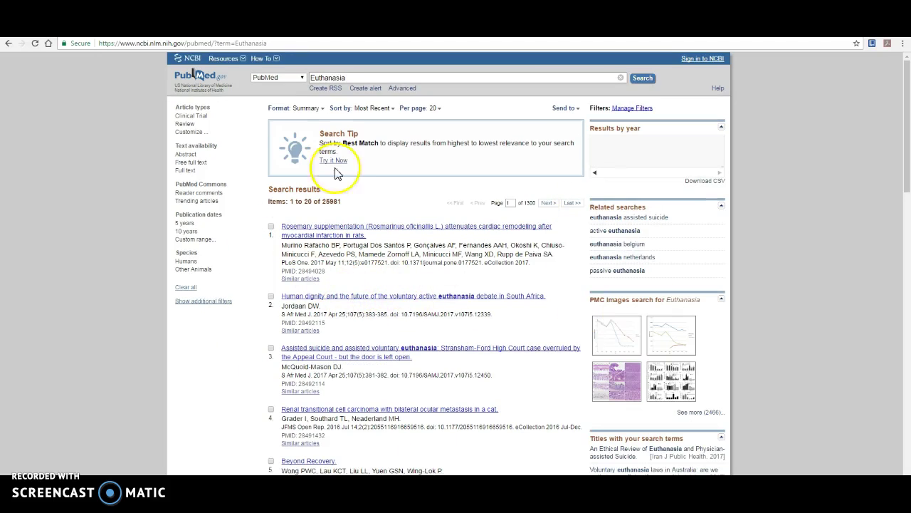
left_click(357, 298)
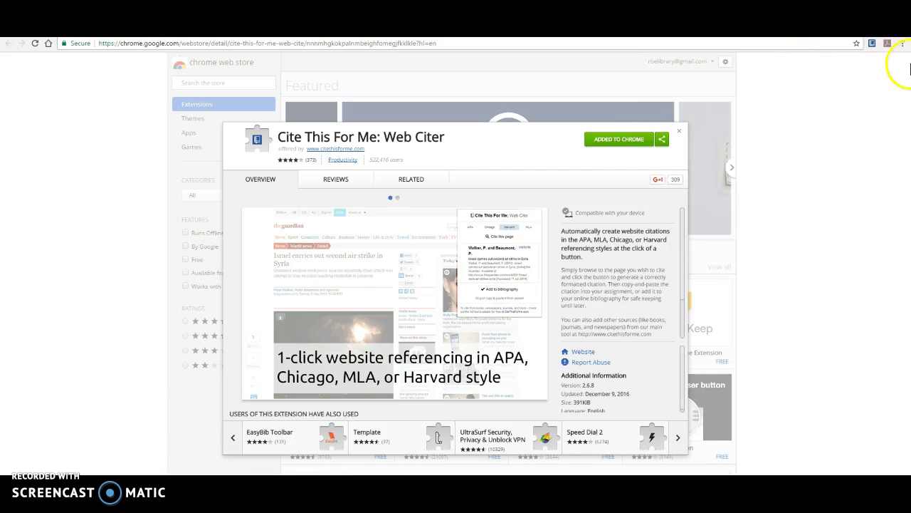
Generate an APA citation for the PubMed article with the Cite This For Me Web Citer and select the full citation text
left_click(680, 136)
key("ctrl+Tab")
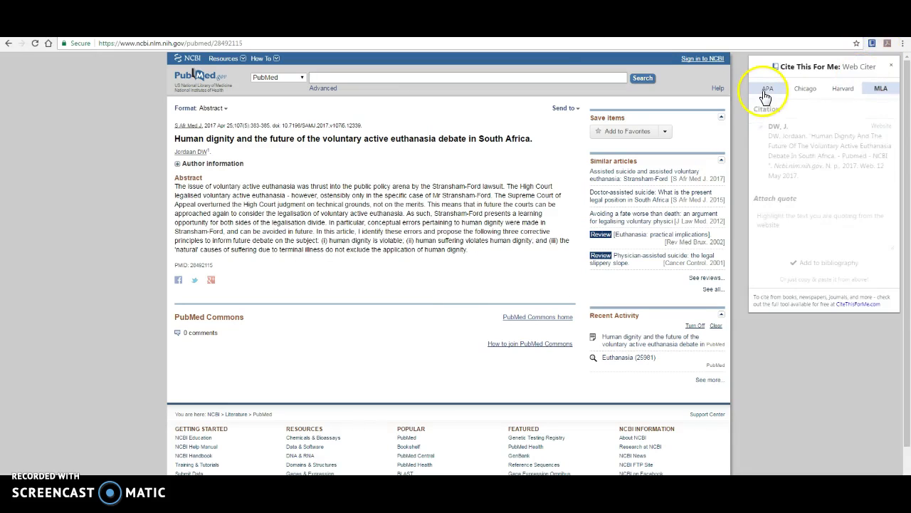
left_click(765, 88)
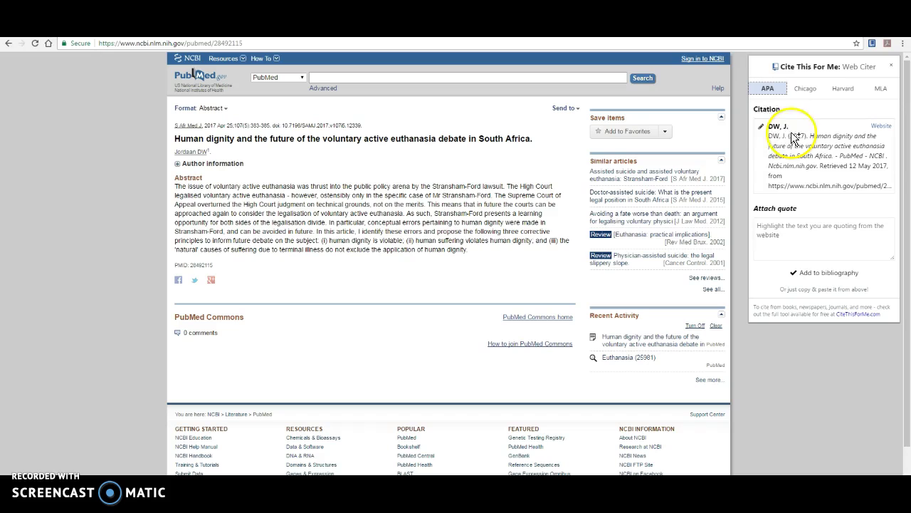
double_click(777, 135)
left_click_drag(778, 135, 896, 186)
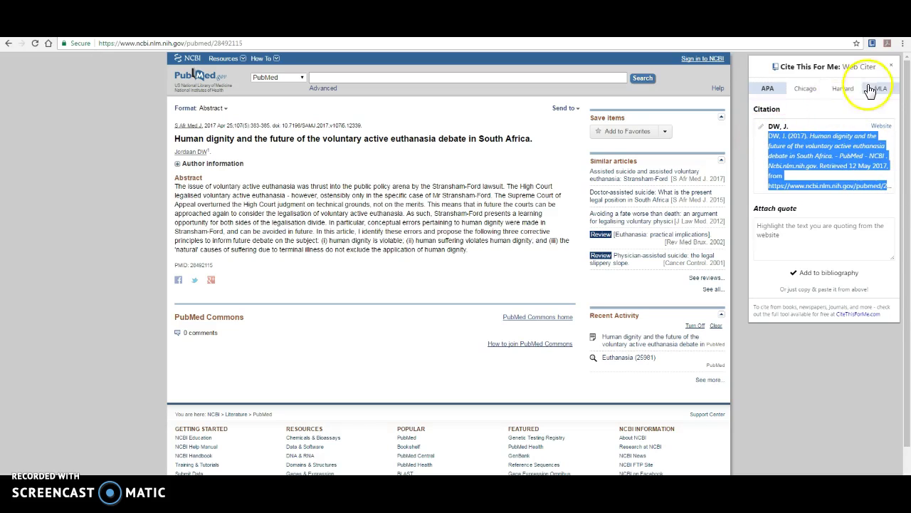
left_click(891, 65)
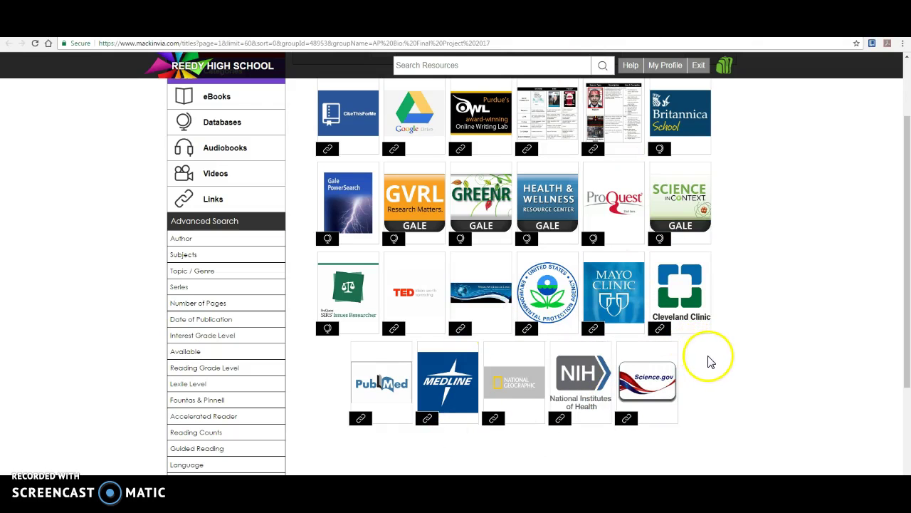
scroll(710, 360, "up", 2)
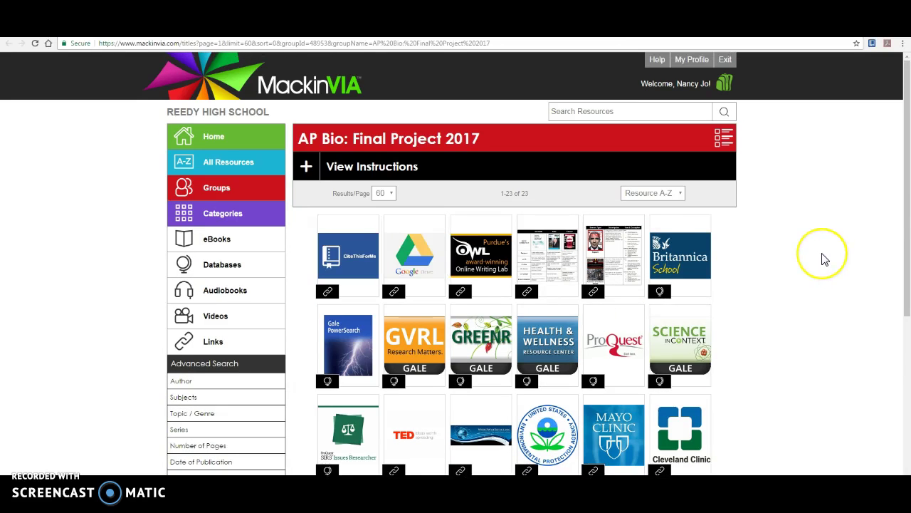